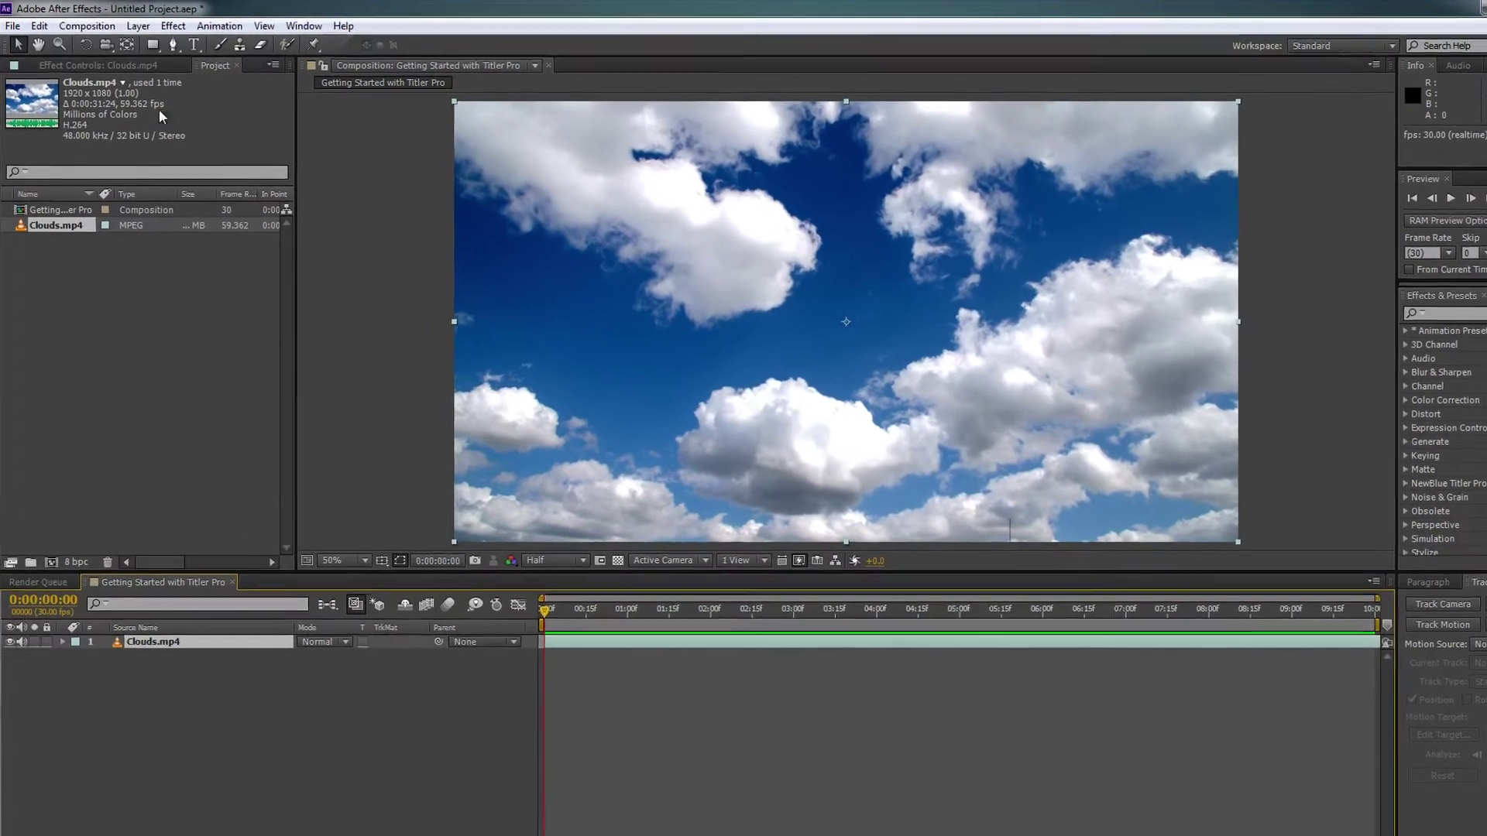
# Add a 1920×1080 Medium Orange Solid 1 layer with the default orange settings above Clouds.mp4
pyautogui.click(131, 25)
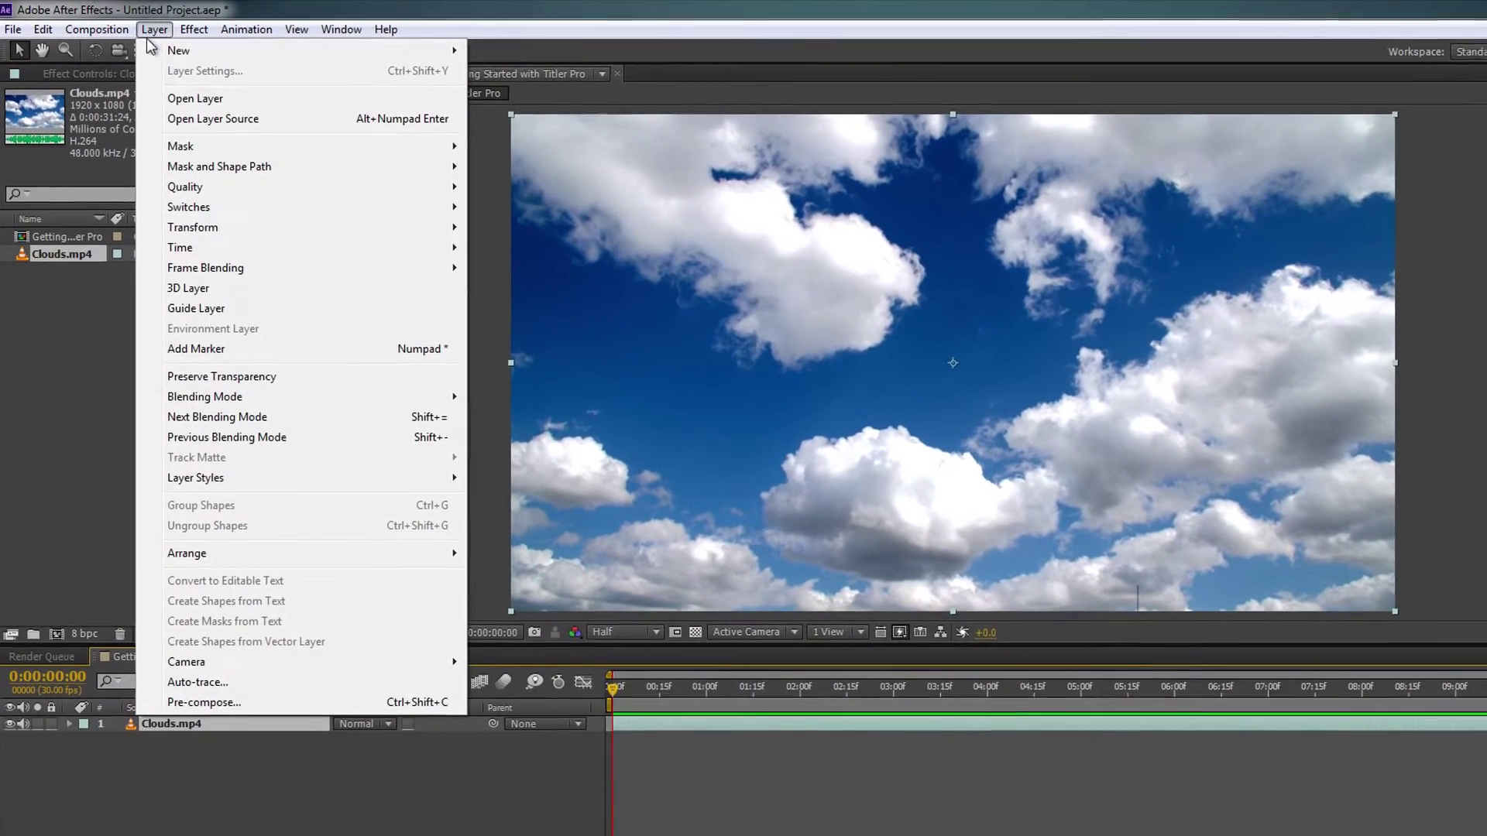
pyautogui.moveTo(173, 46)
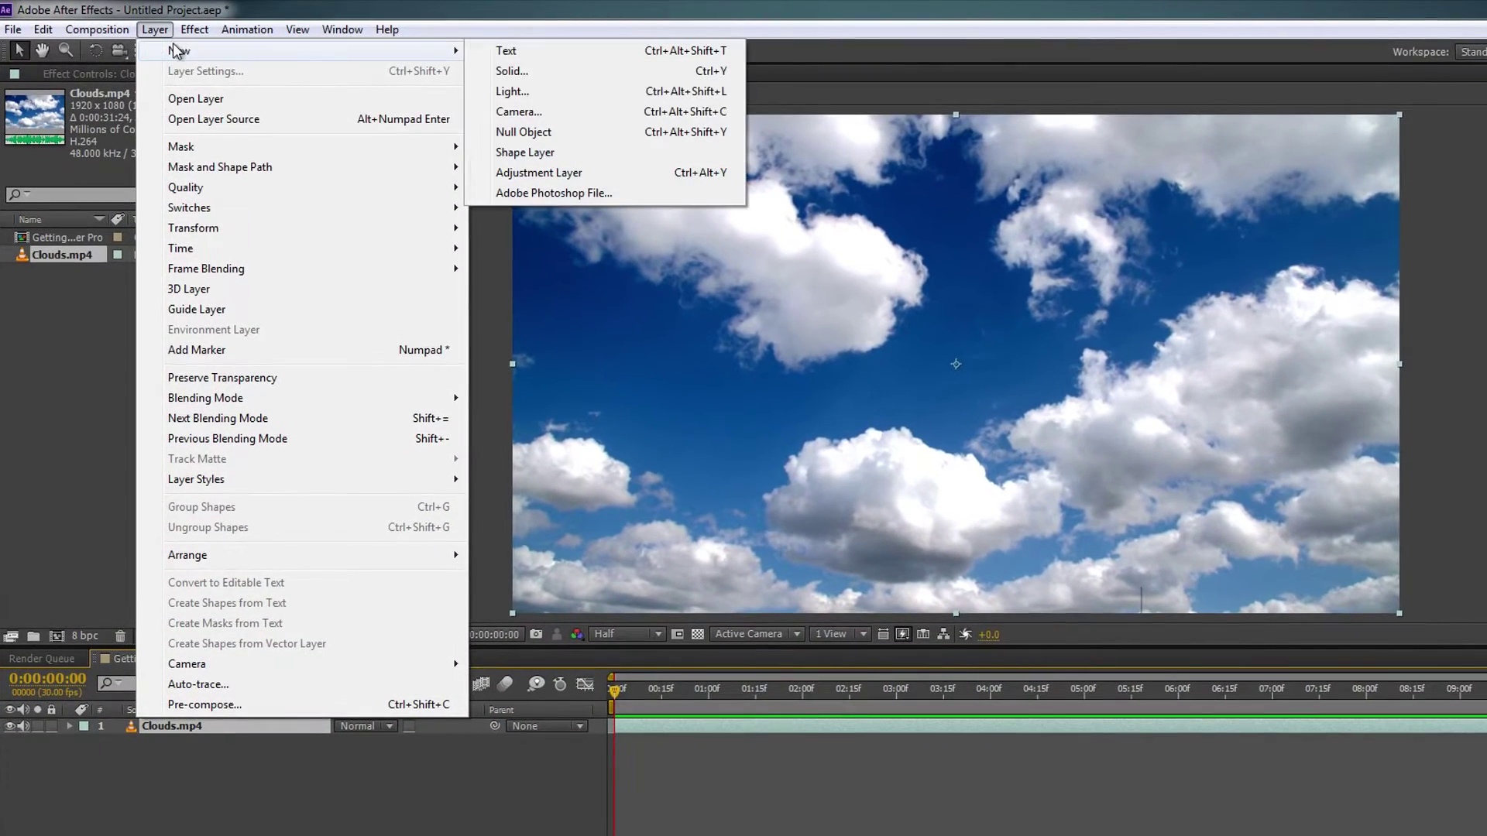
pyautogui.click(565, 69)
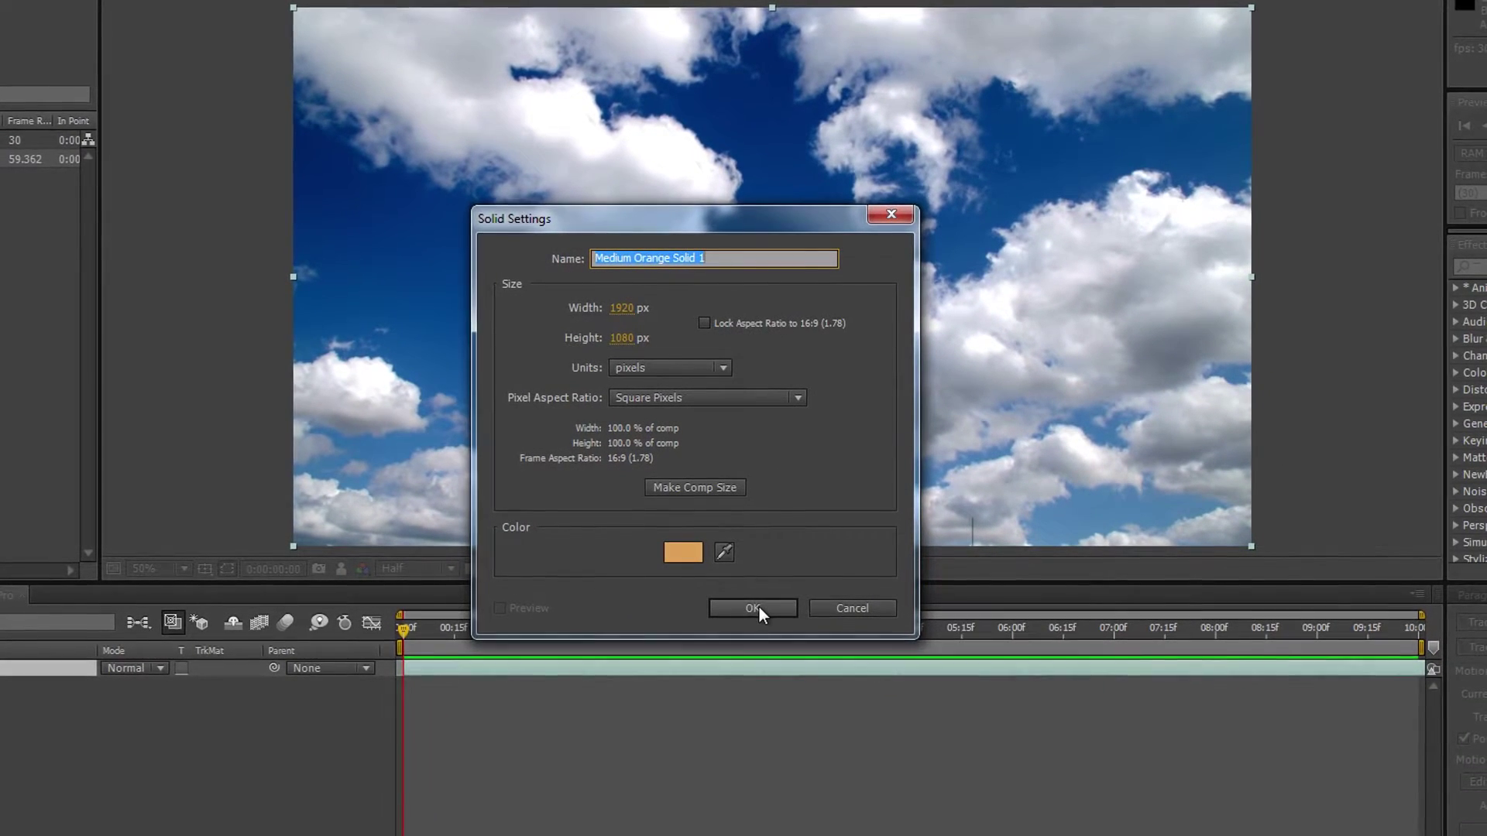
pyautogui.click(759, 607)
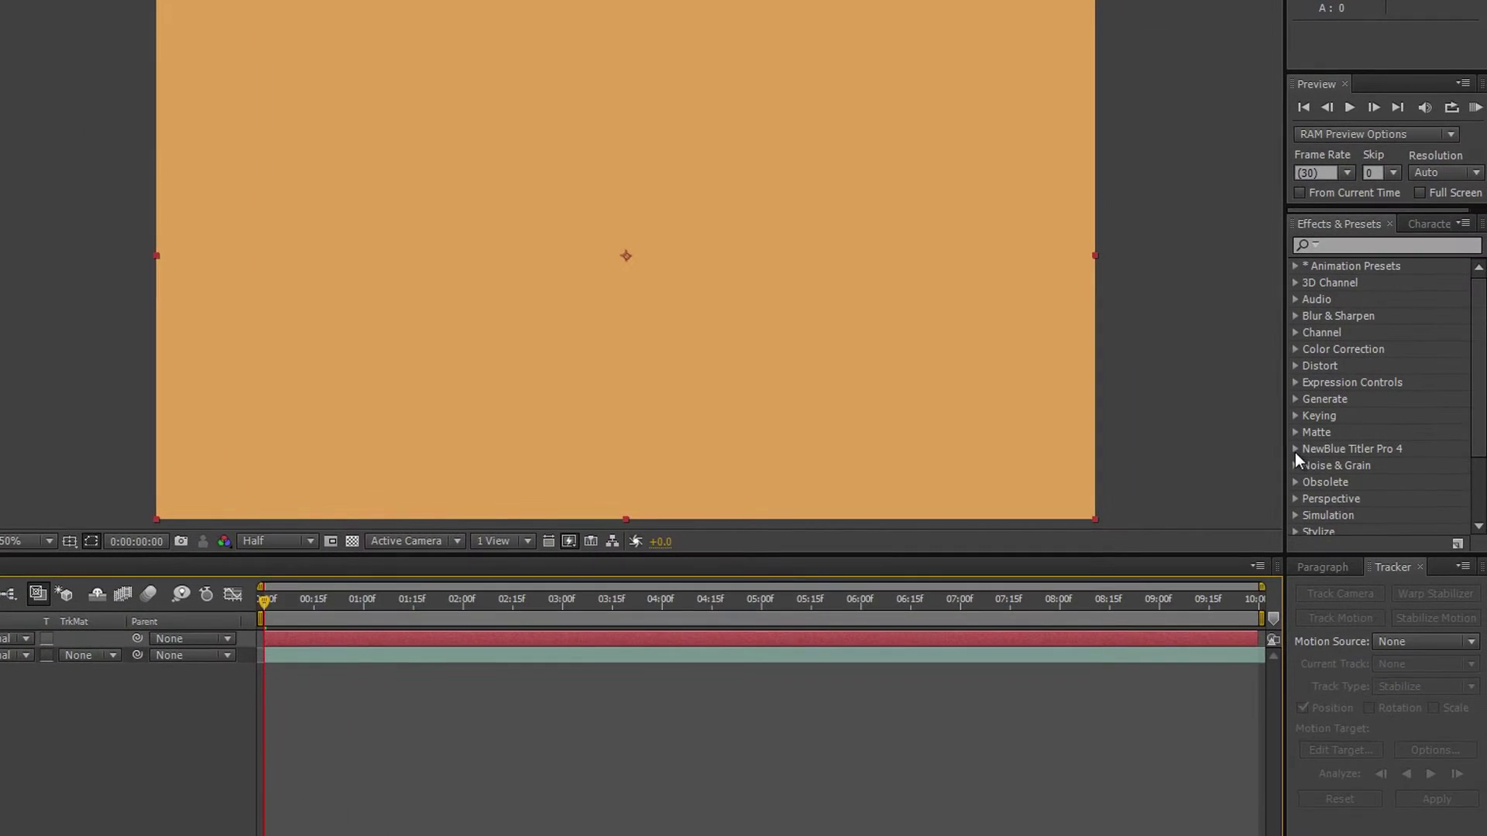
# Apply the NewBlue Titler Pro 4 effect to the orange solid and close Quick Edit
pyautogui.click(1295, 450)
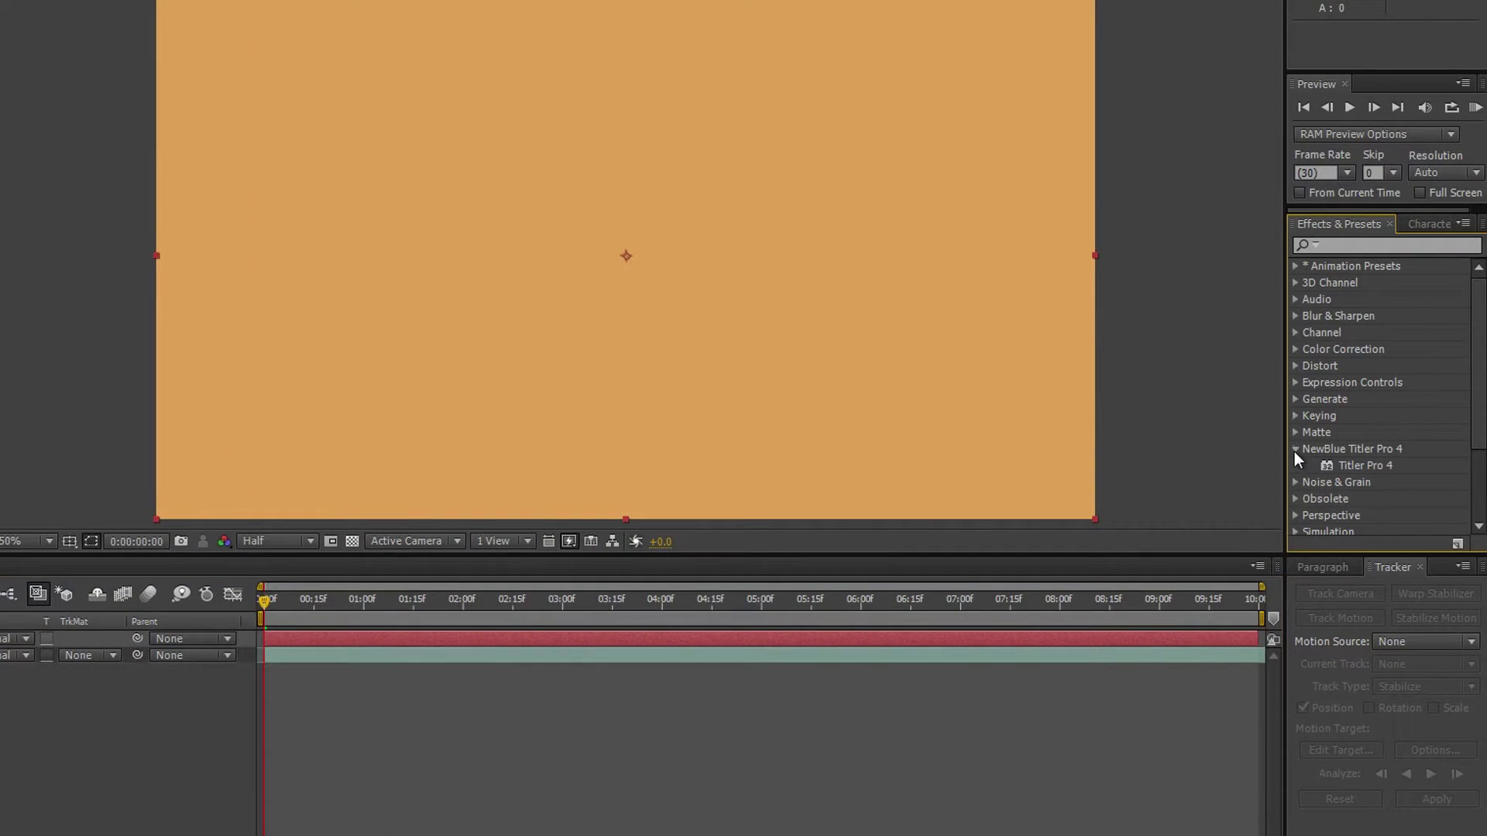
pyautogui.doubleClick(1360, 465)
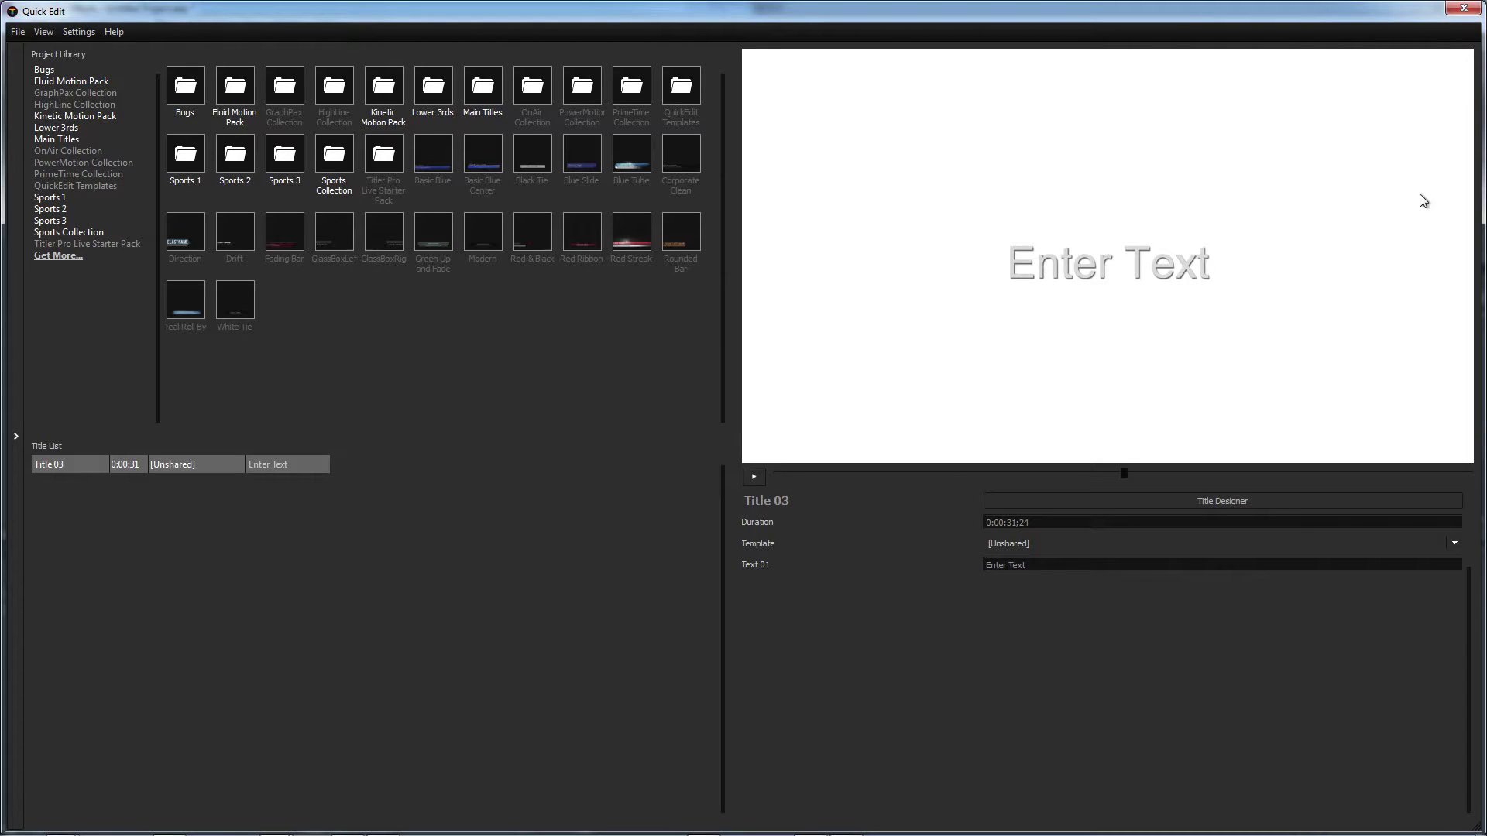
pyautogui.click(1463, 12)
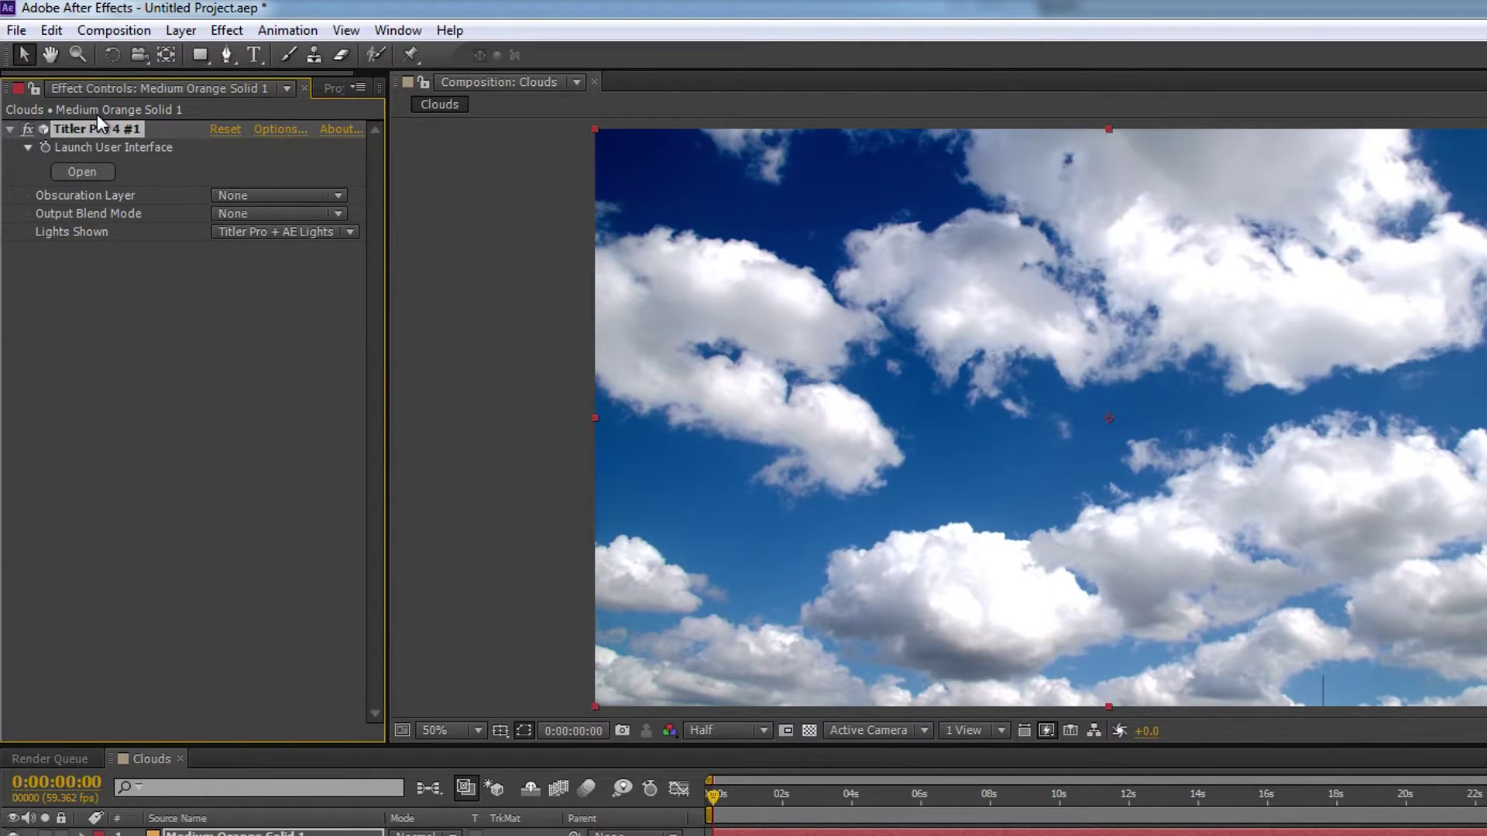
# Launch Titler Pro from Effect Controls, visit the Title Designer, then return to Quick Edit
pyautogui.click(88, 173)
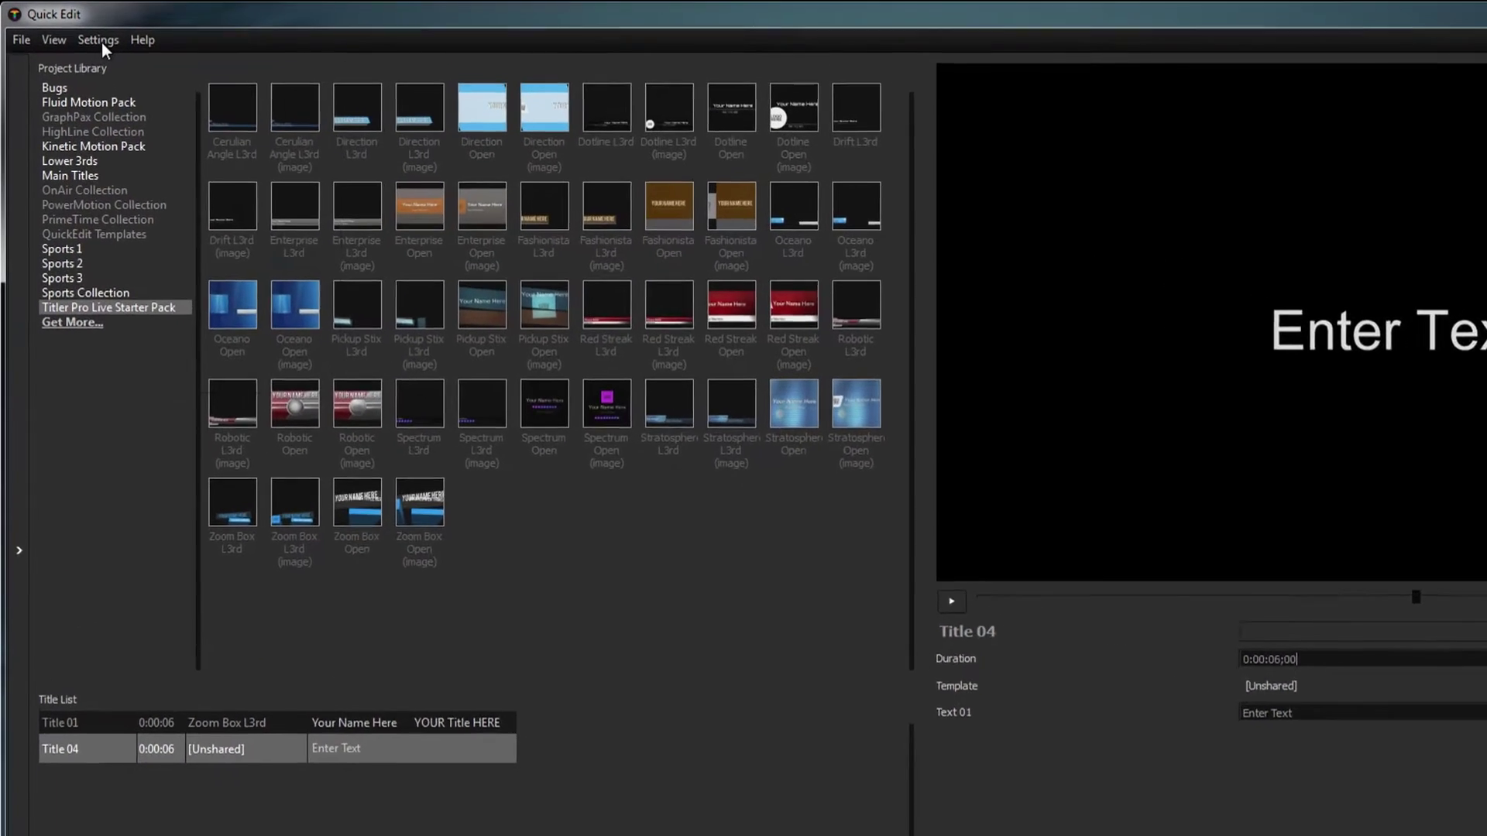
pyautogui.click(77, 31)
pyautogui.click(126, 75)
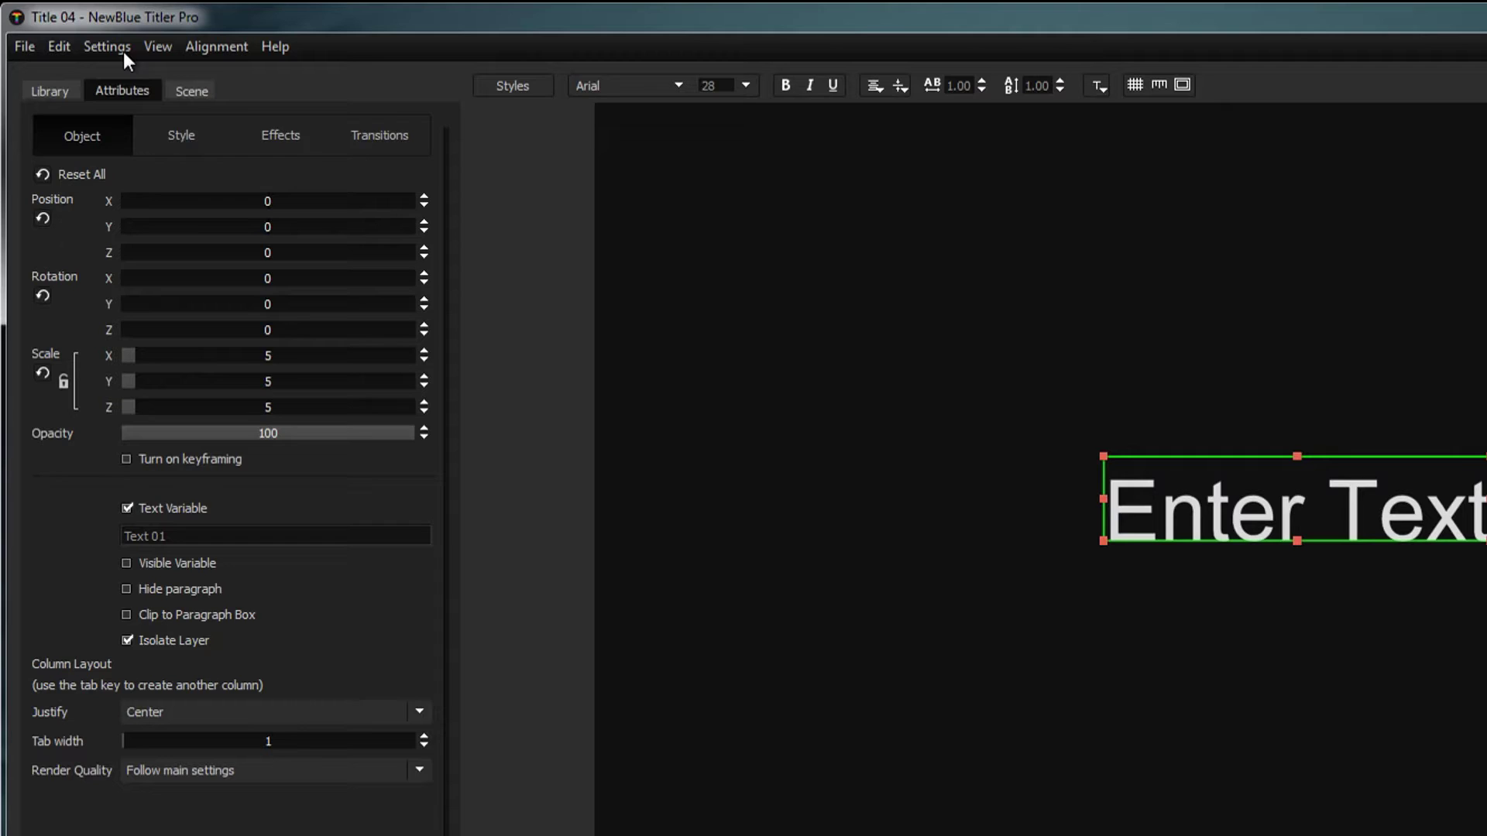
pyautogui.click(118, 48)
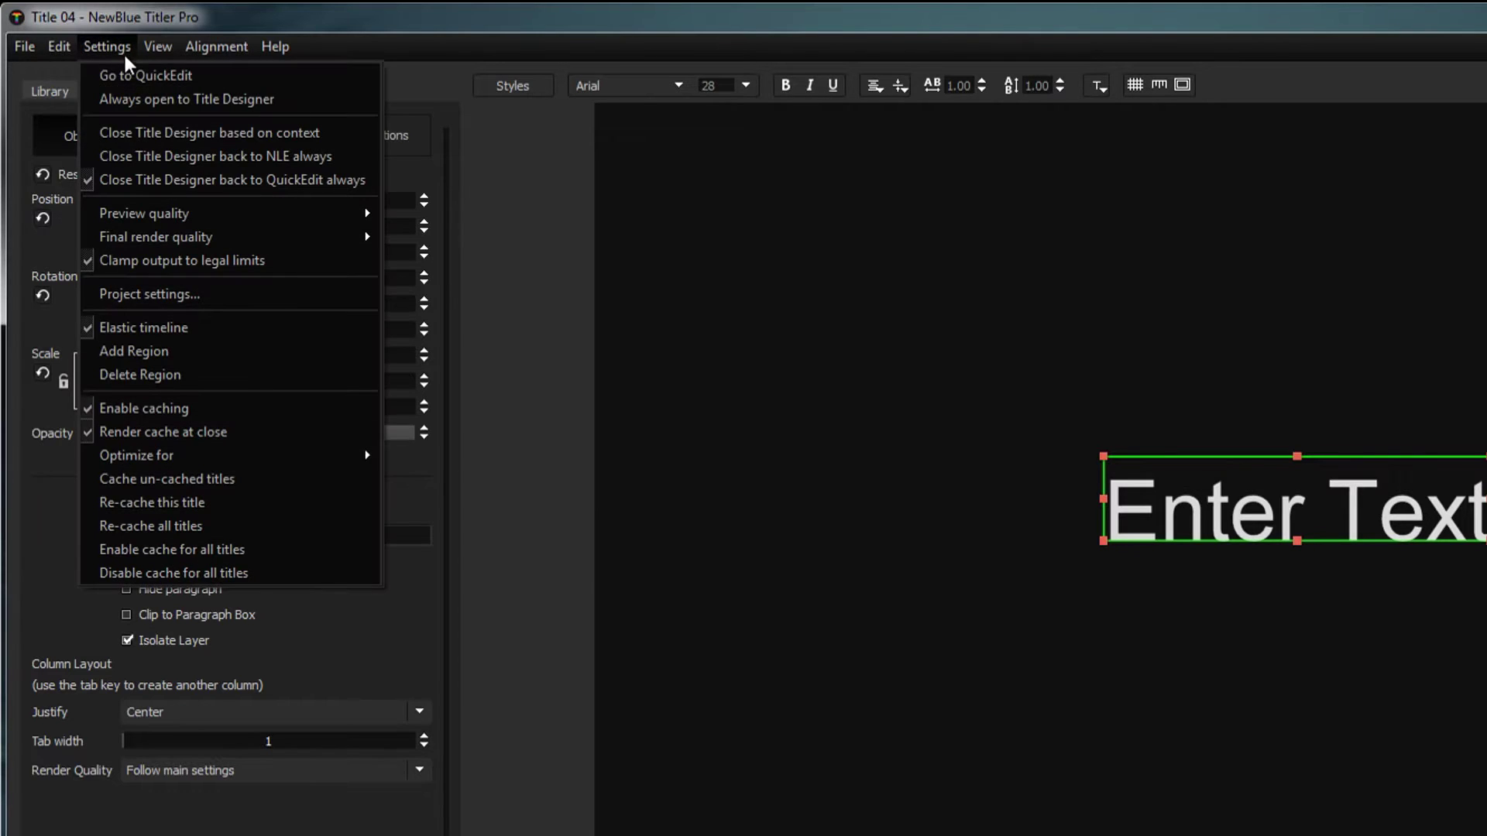
pyautogui.click(130, 72)
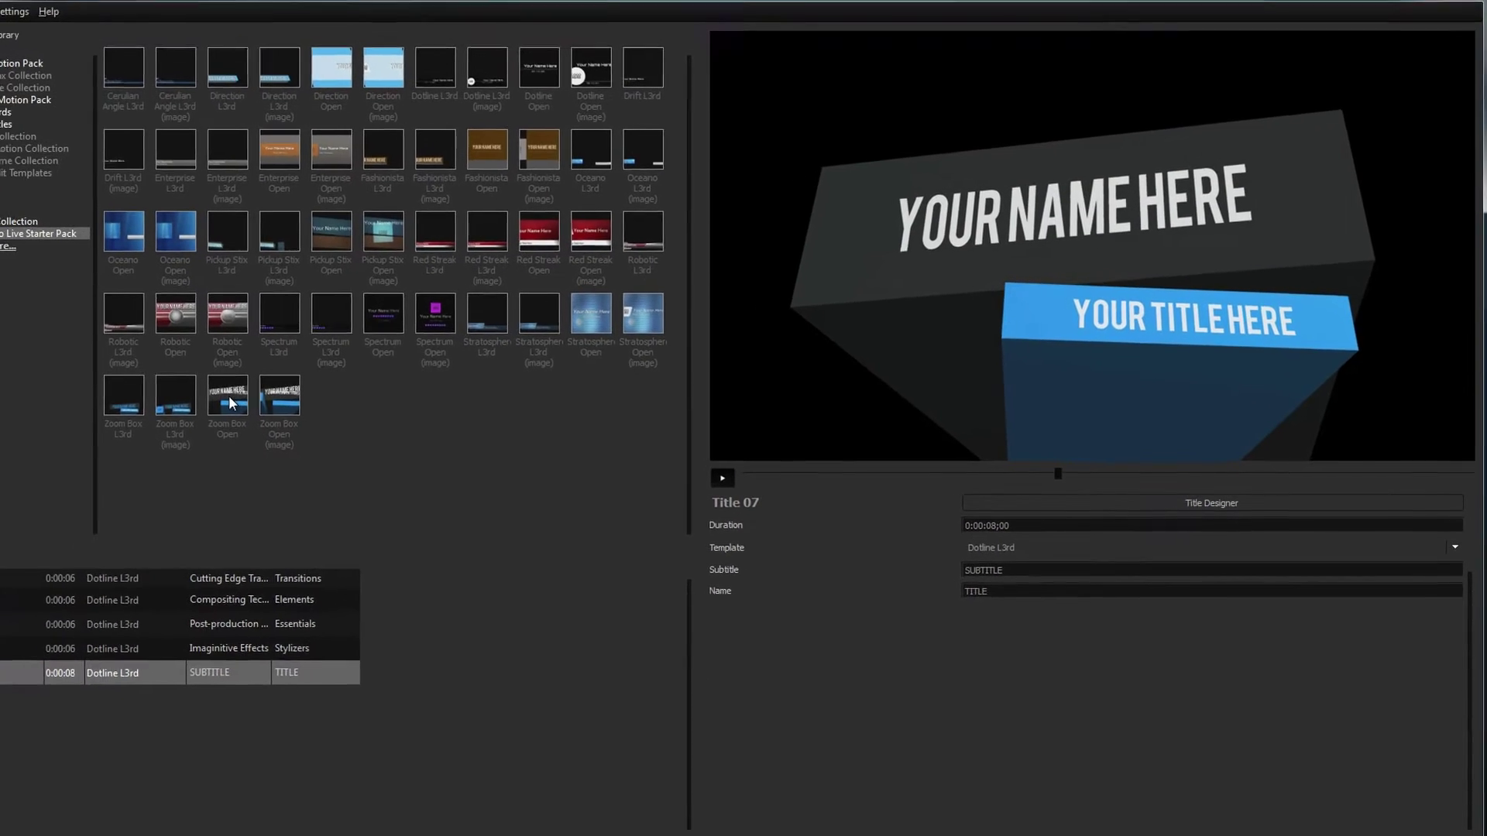
# Apply Zoom Box Open to Title 07 and switch its template to Zoom Box L3rd (Custom)
pyautogui.moveTo(232, 407); pyautogui.dragTo(292, 508)
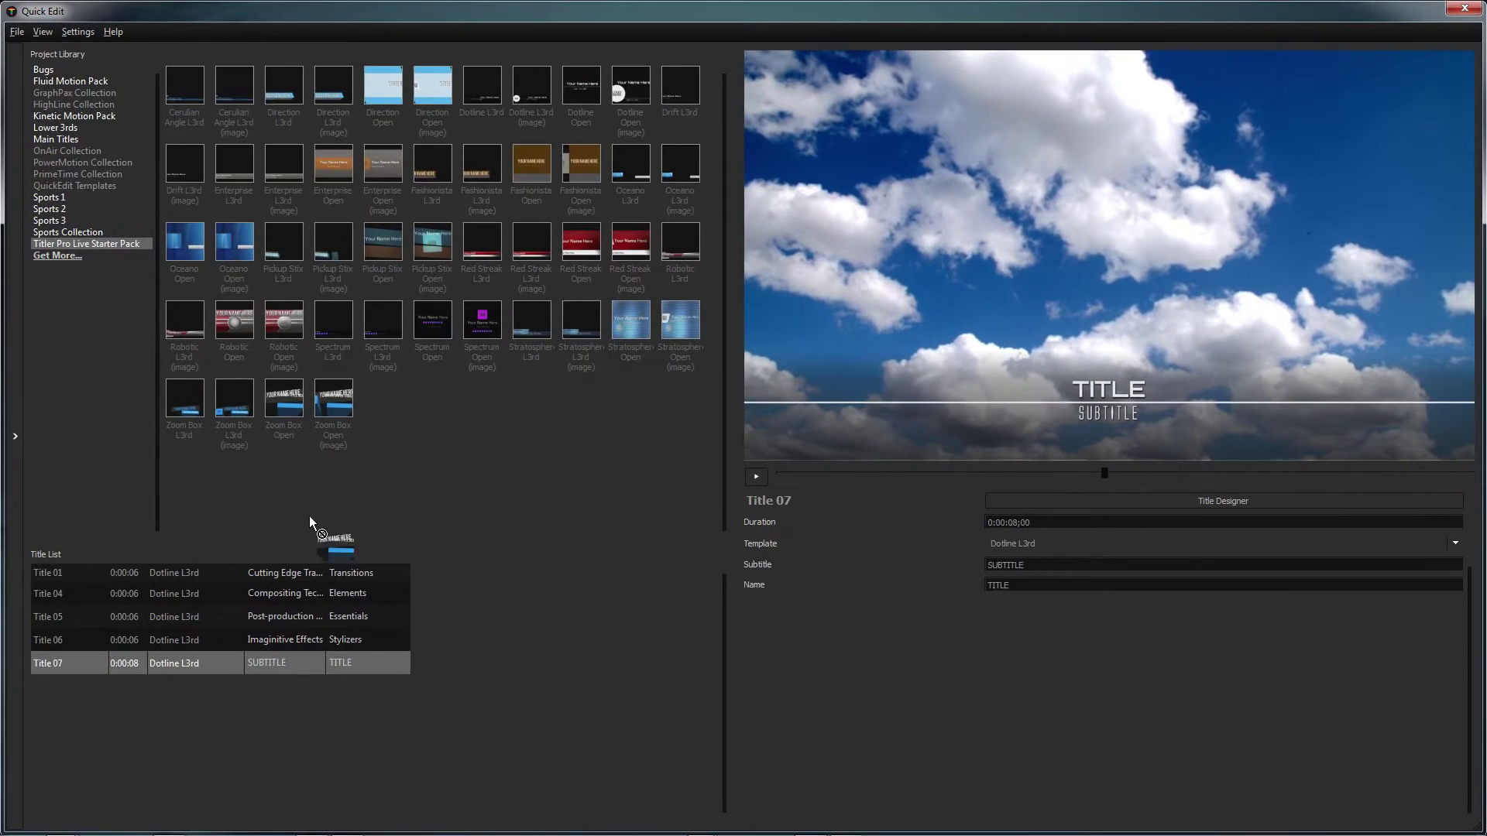
pyautogui.moveTo(304, 659); pyautogui.dragTo(302, 658)
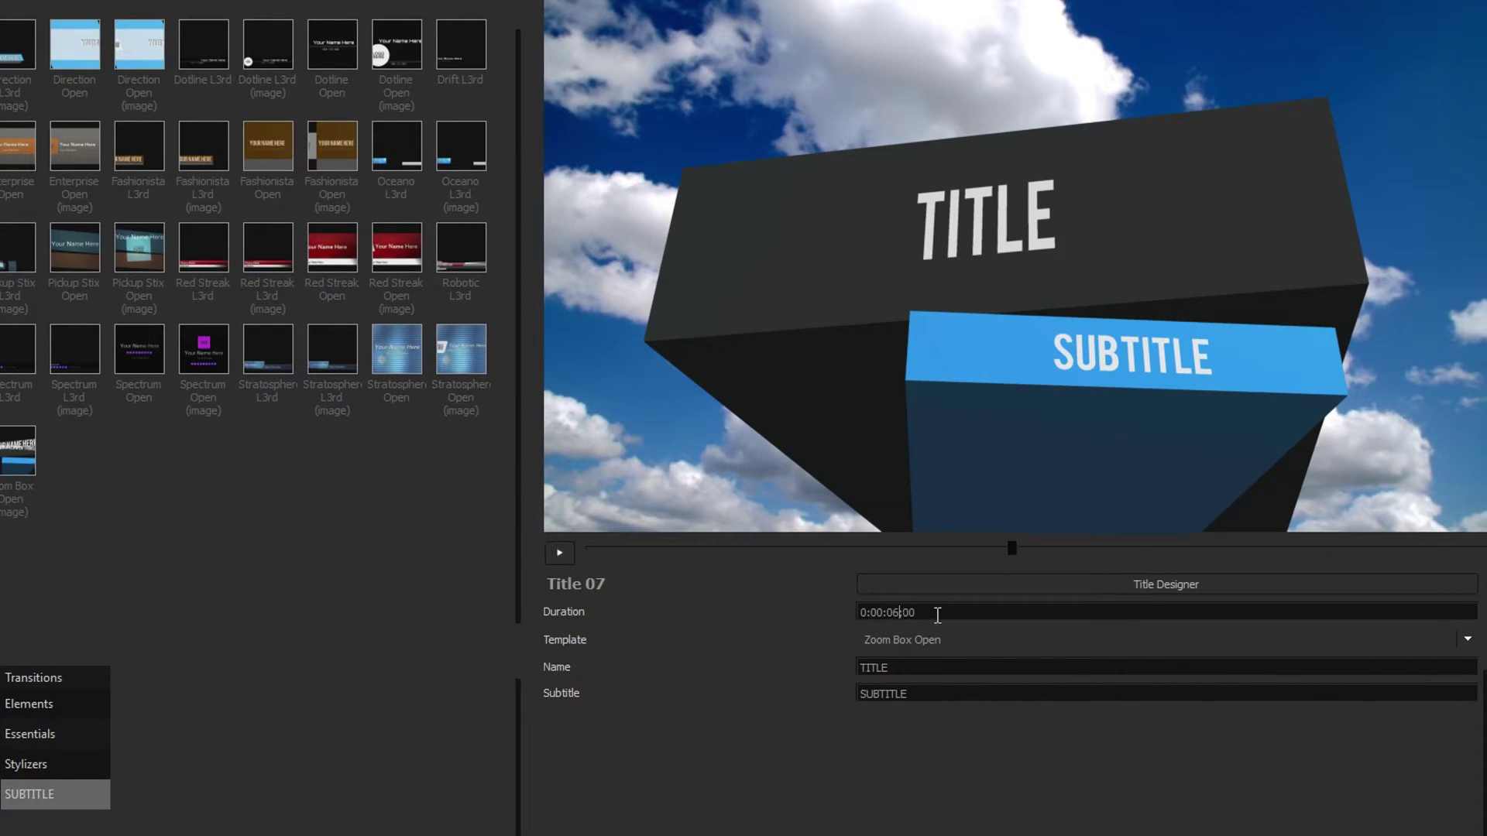
pyautogui.click(1467, 640)
pyautogui.click(1306, 764)
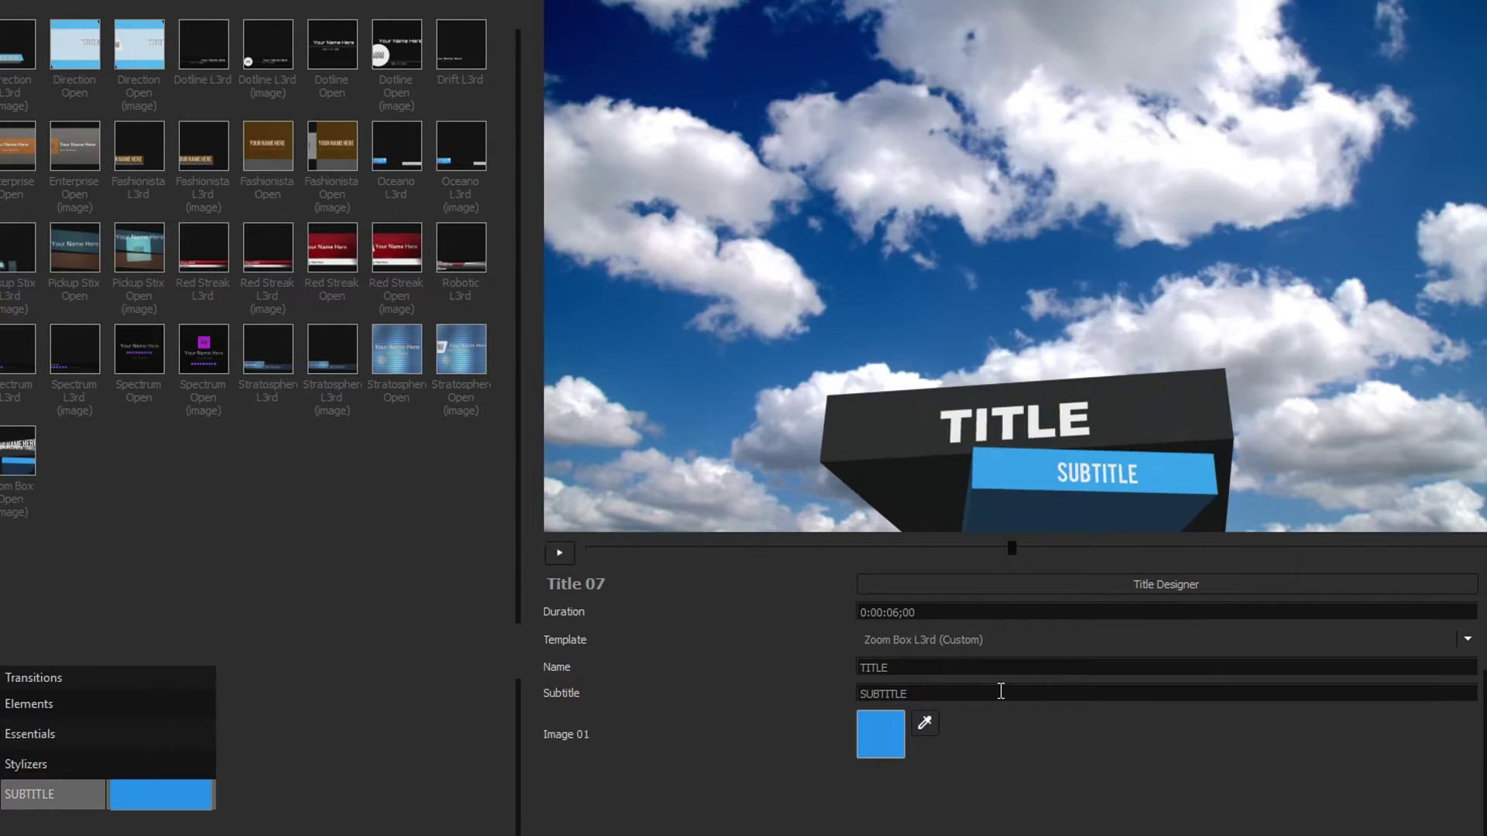
# Enter TITLER PRO and DYNAMIC 3D TITLES, sample sky blue for the band, and preview
pyautogui.write('TITLER PRO')
pyautogui.press('Tab')
pyautogui.write('DYNAMIC 3D TITLES')
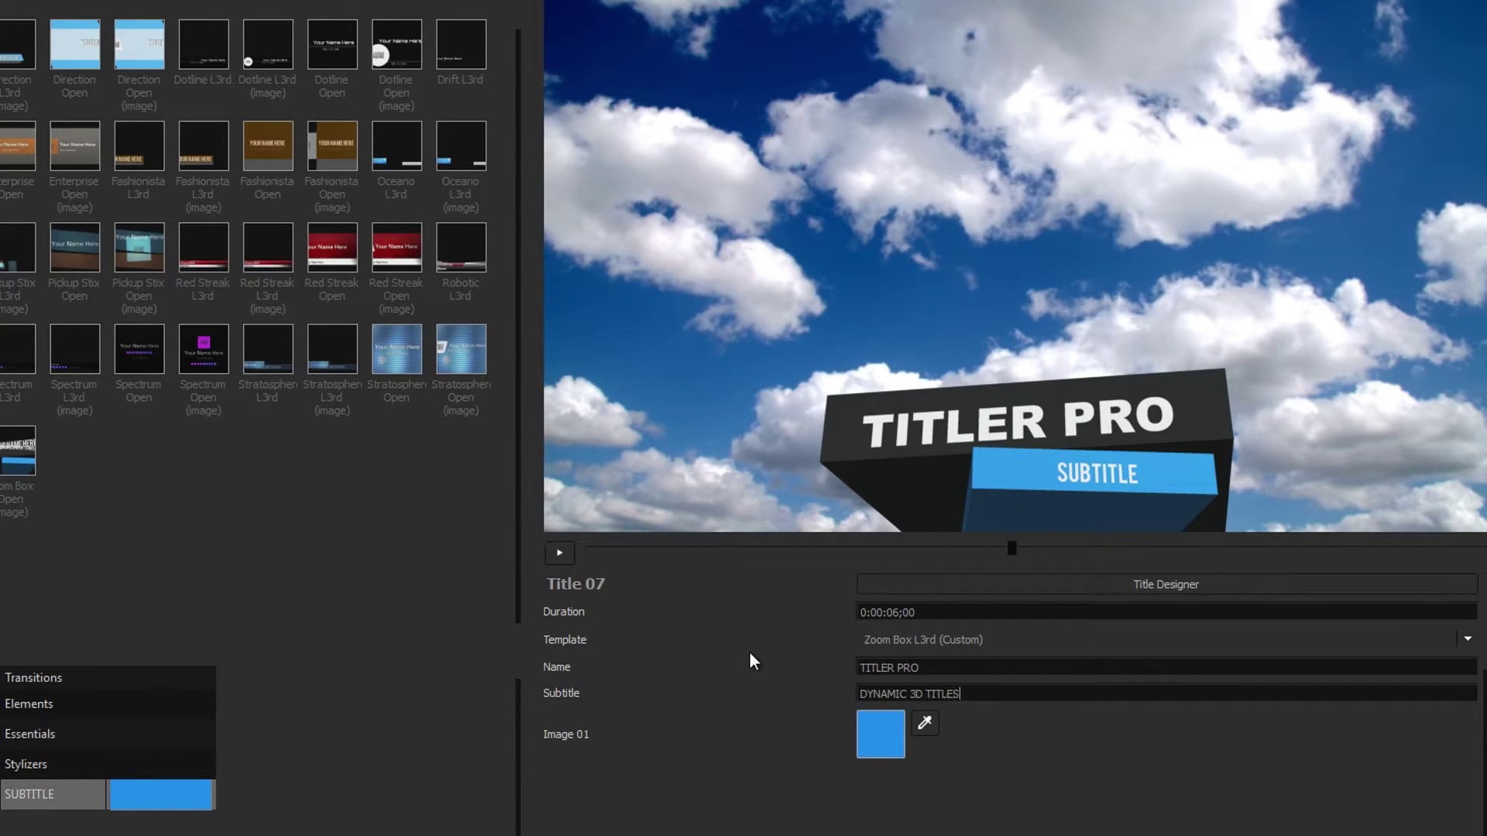
pyautogui.click(874, 285)
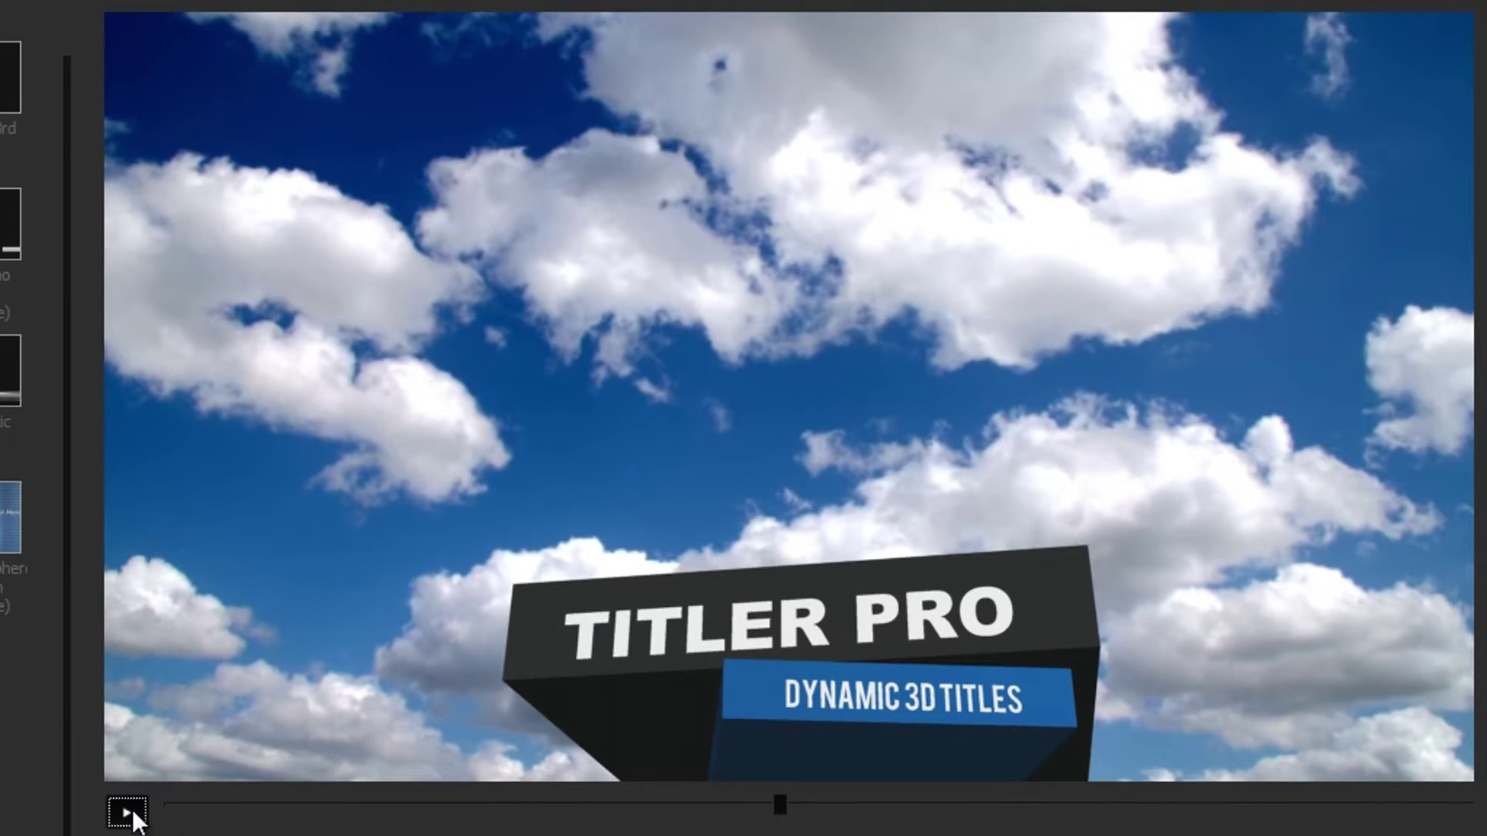
pyautogui.click(127, 813)
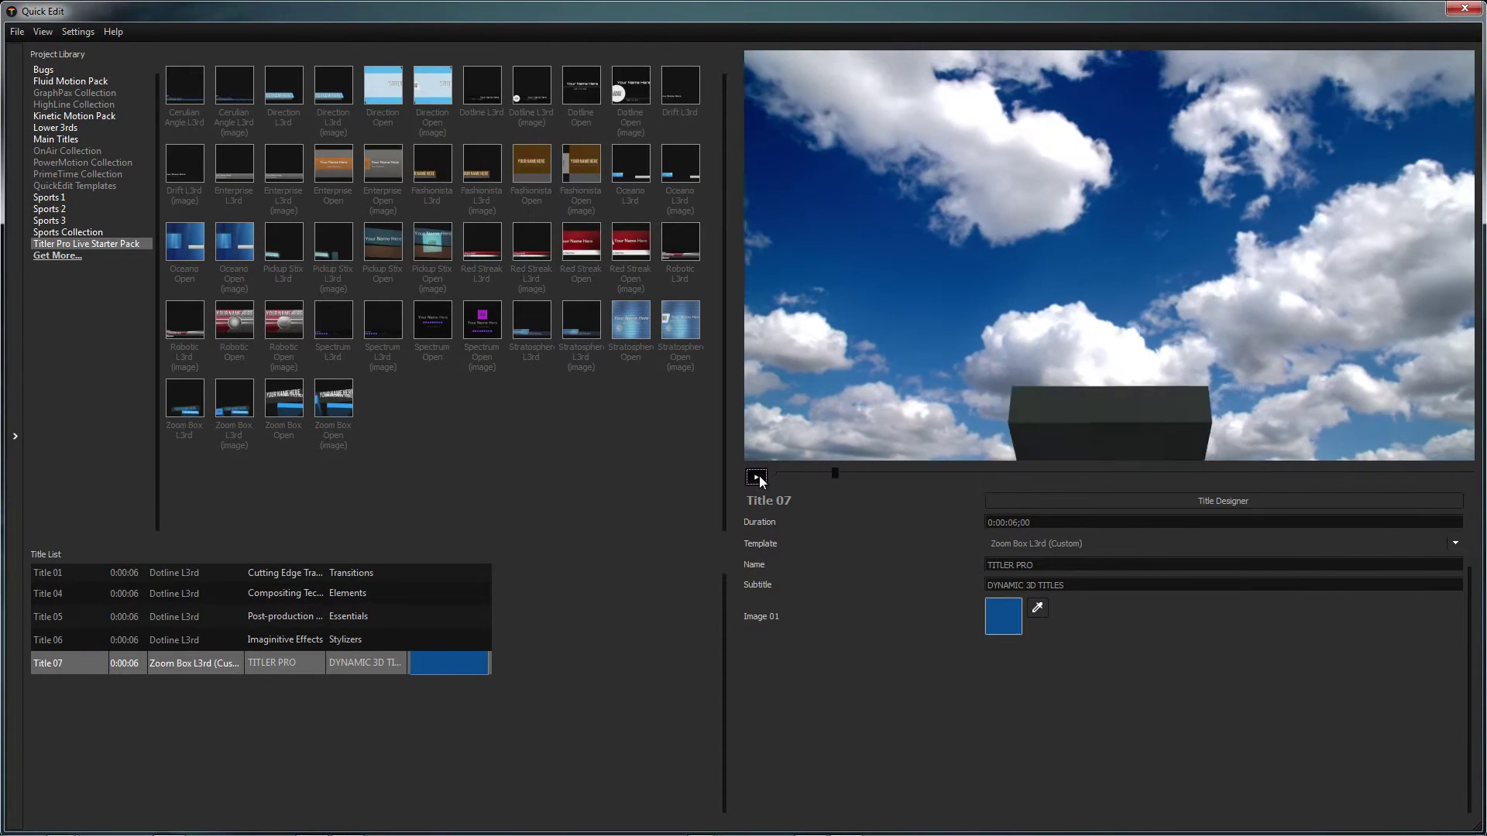
# Stop the preview and open Title 07 in the Title Designer
pyautogui.click(757, 477)
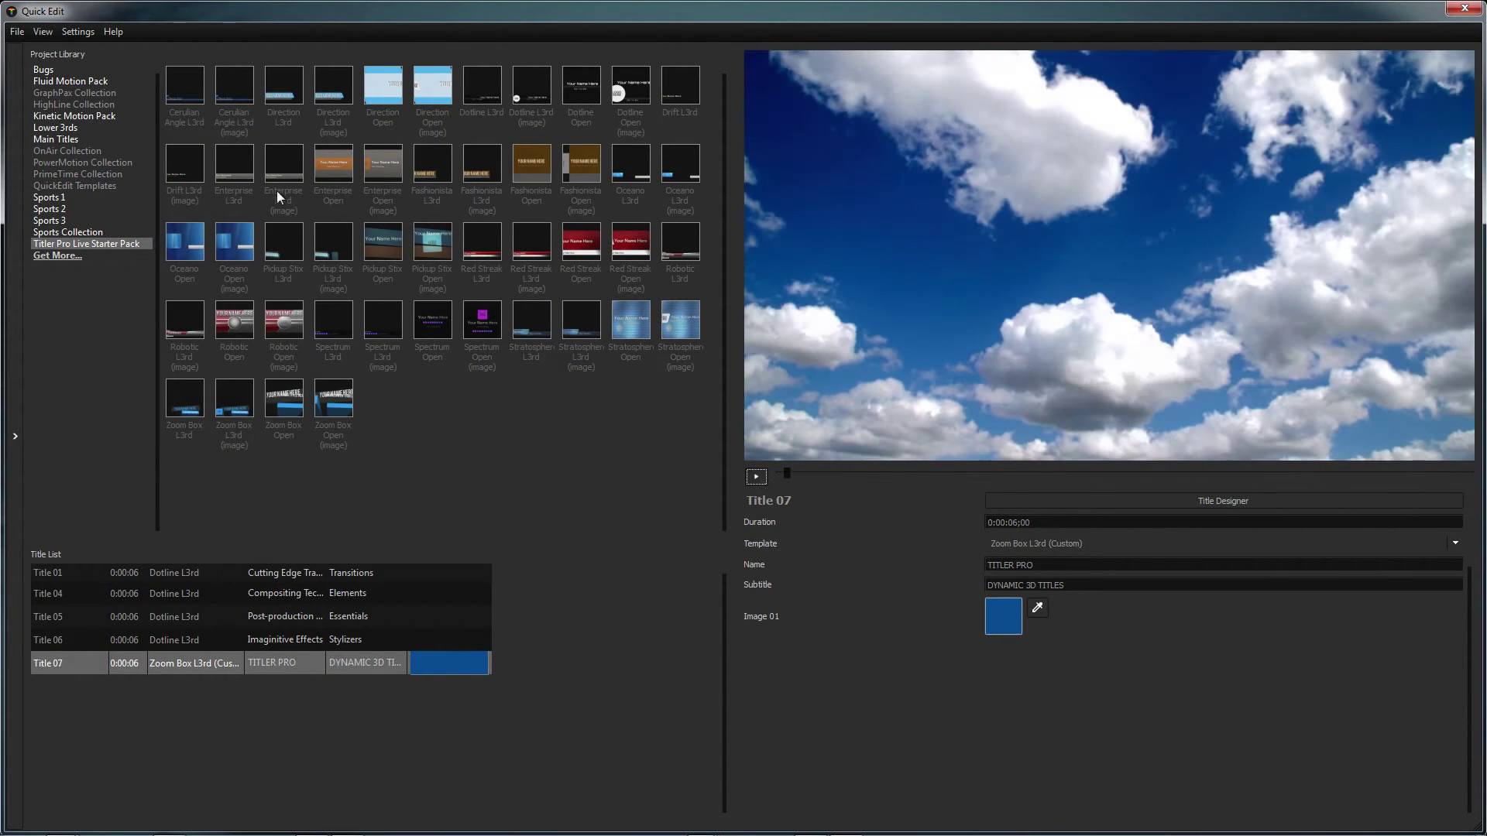
pyautogui.click(80, 31)
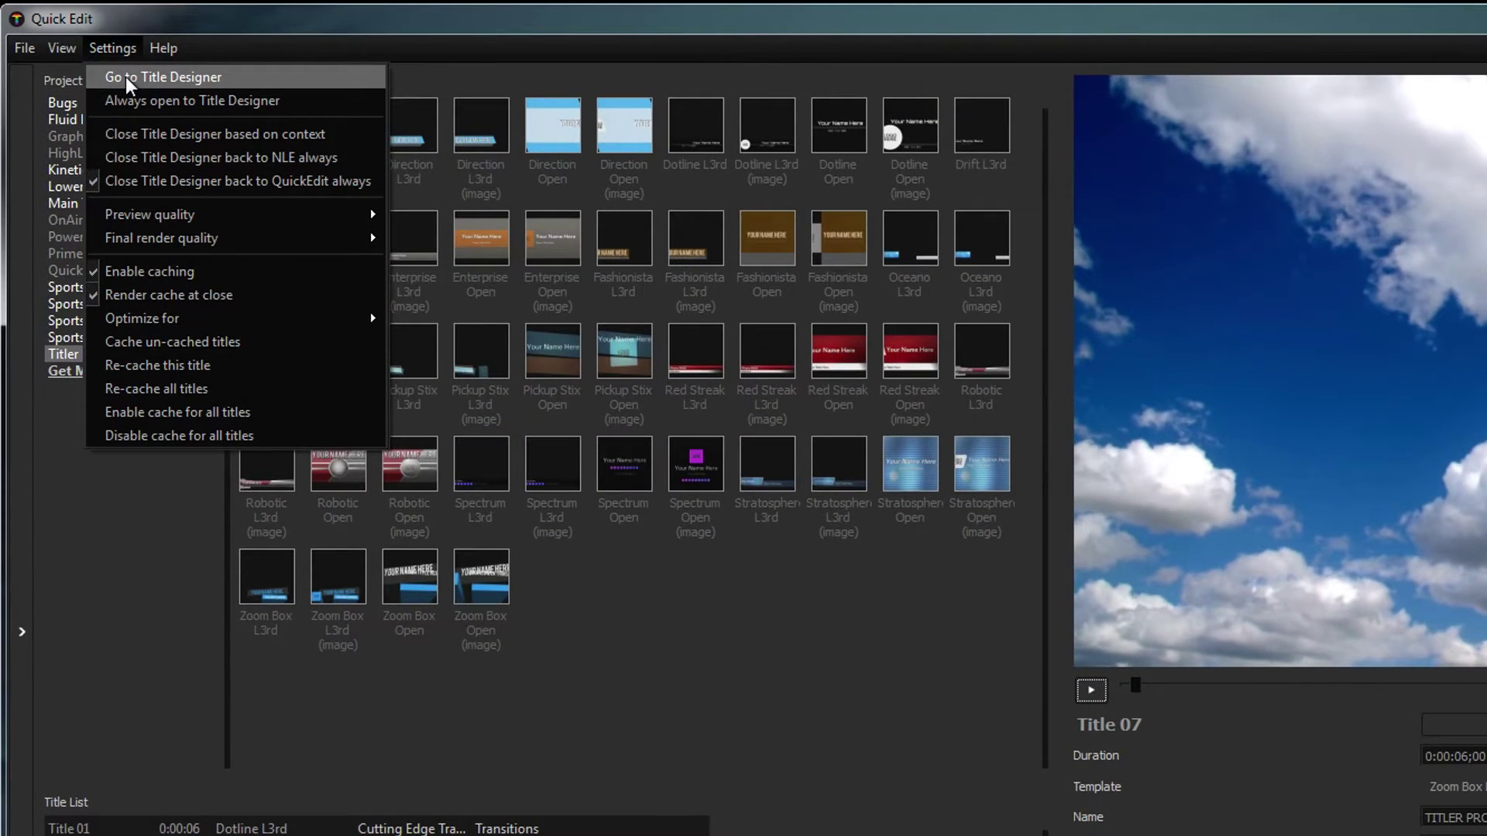
pyautogui.click(126, 76)
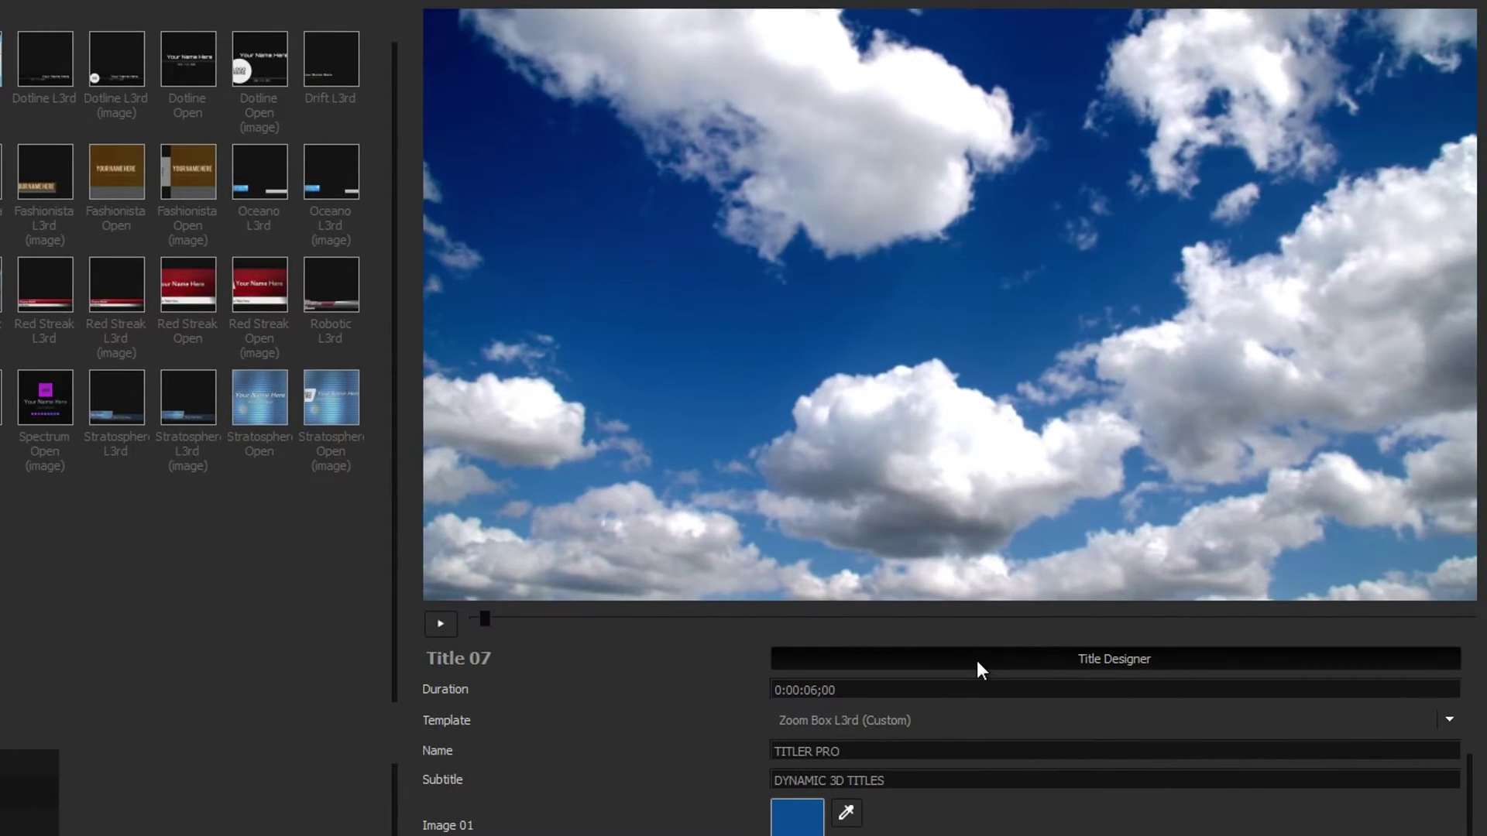
pyautogui.click(1024, 666)
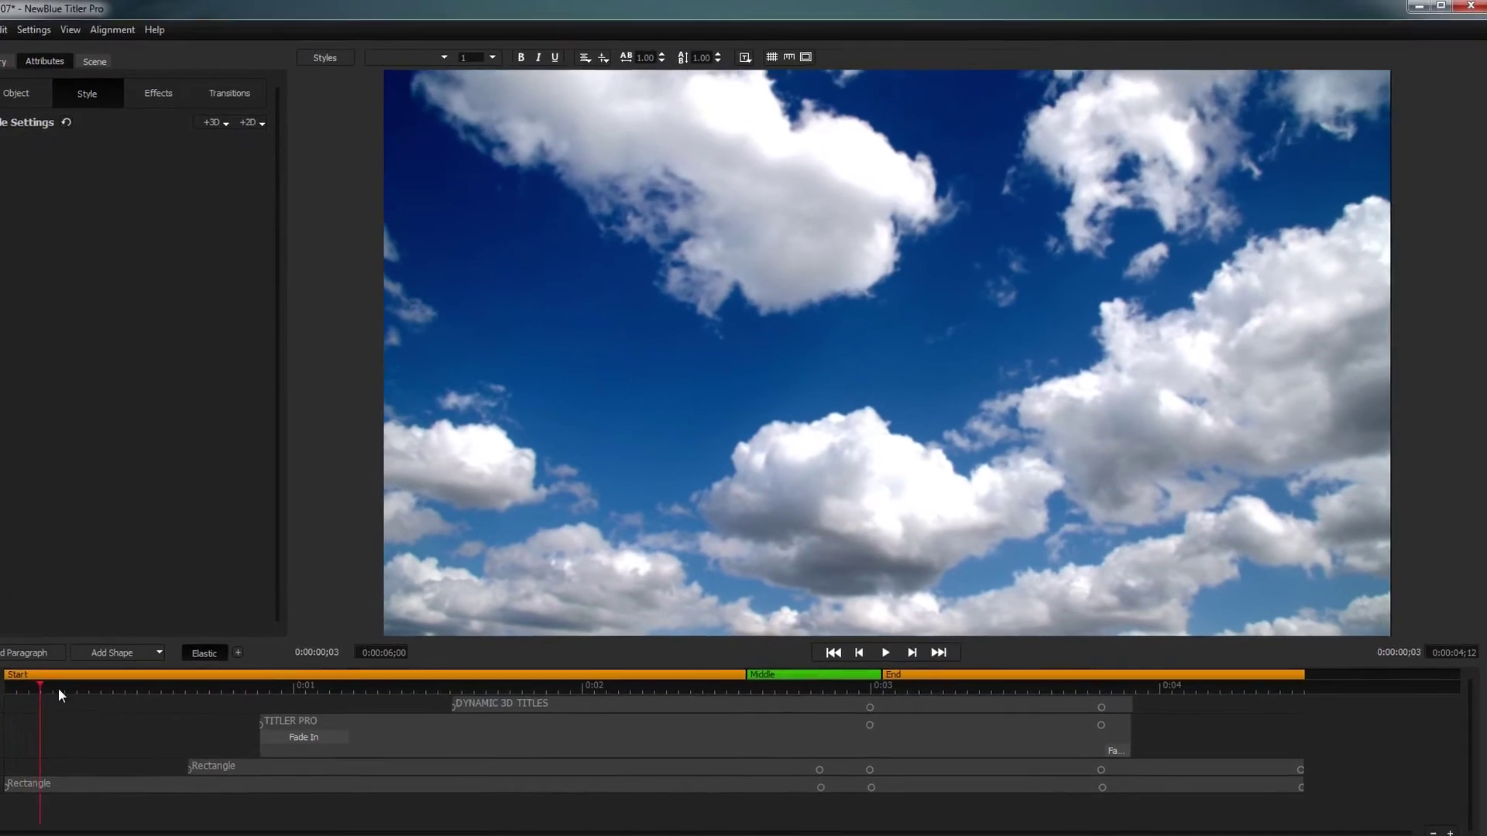
# Set the TITLER PRO text font to Bebas, keeping it centre-aligned
pyautogui.click(208, 664)
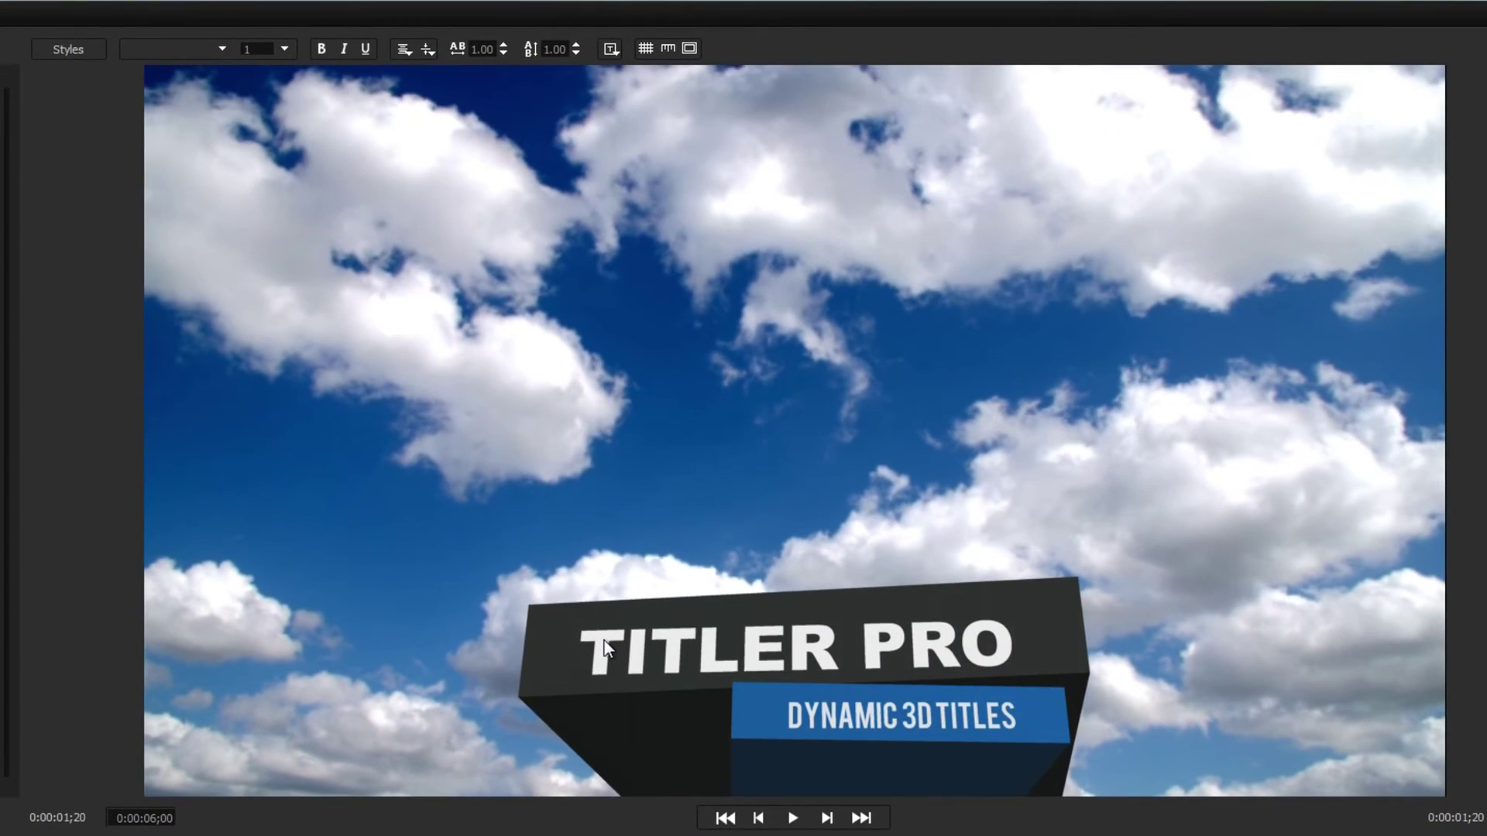
pyautogui.click(604, 647)
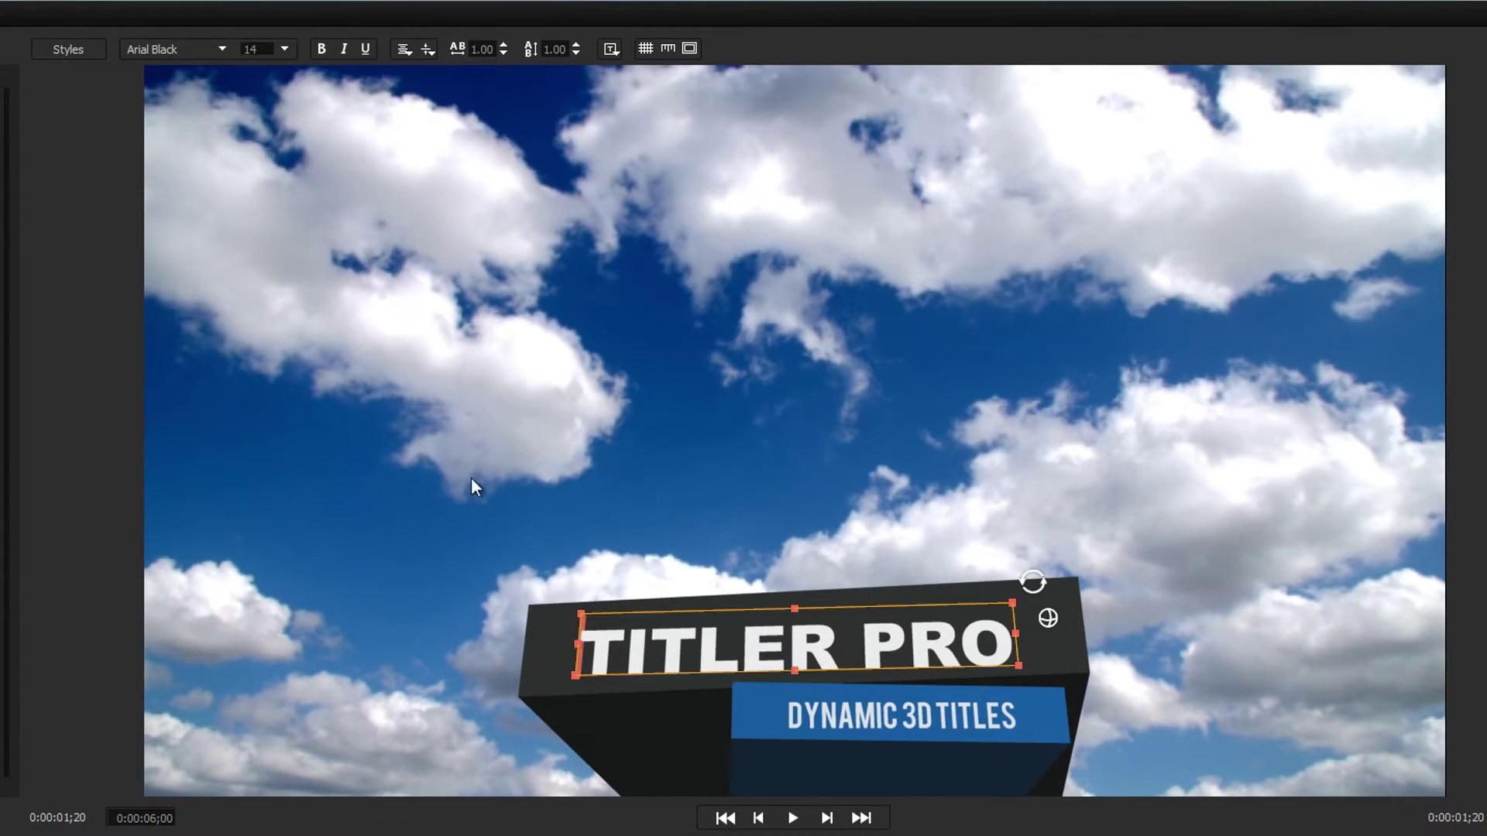
pyautogui.click(225, 48)
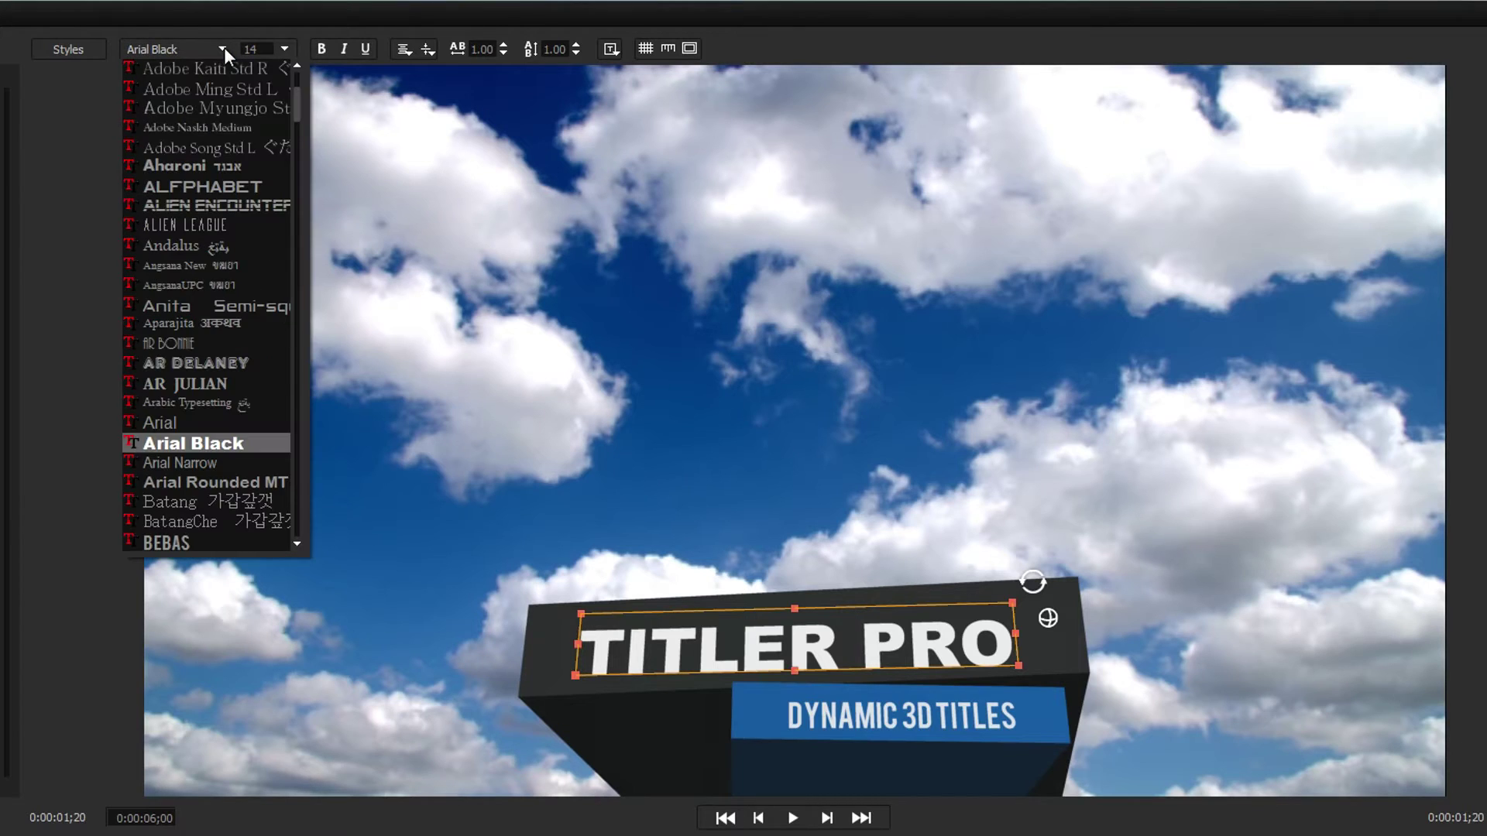
pyautogui.click(208, 535)
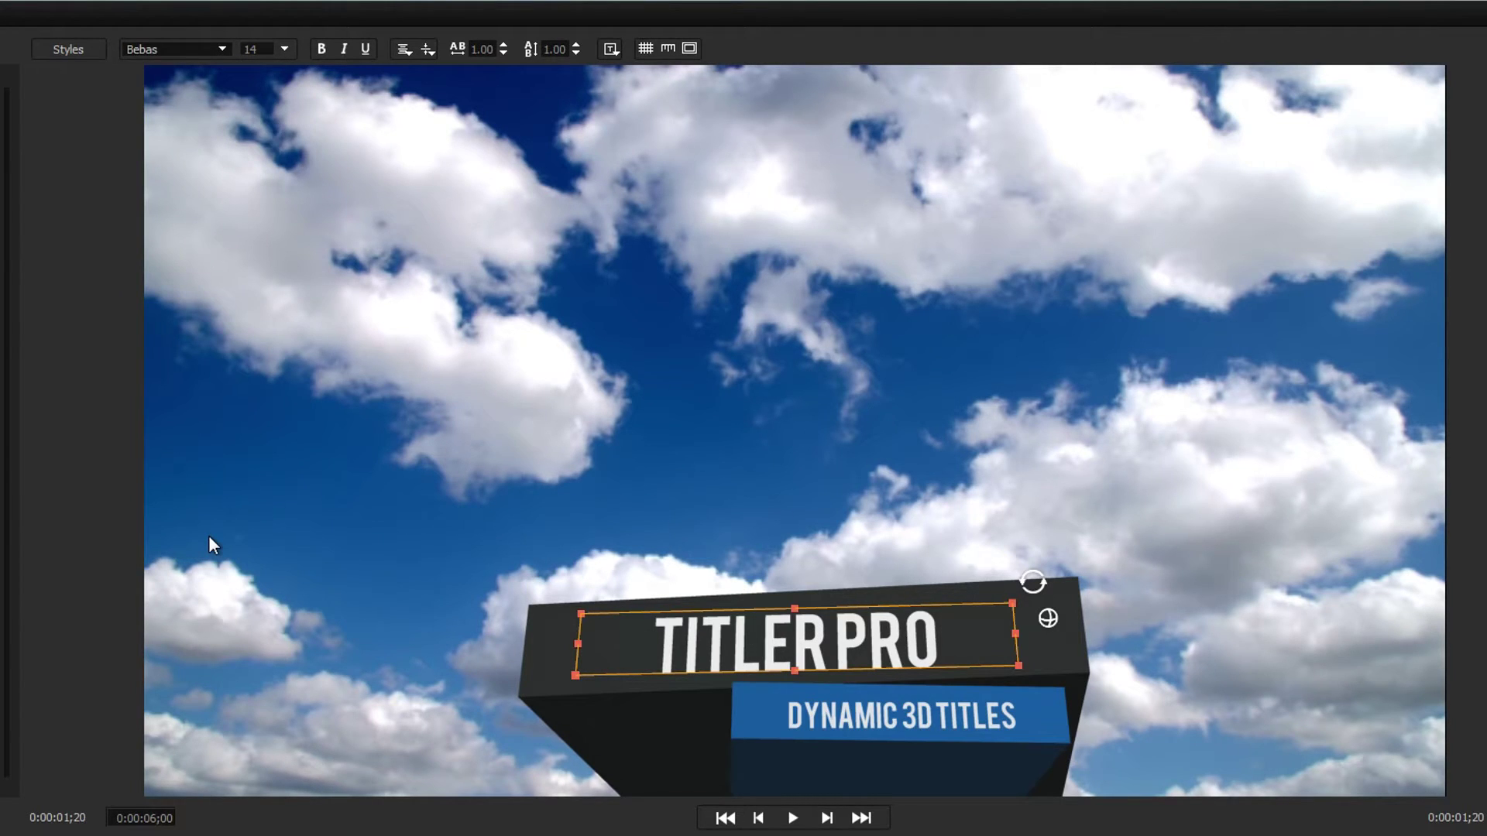
pyautogui.click(404, 48)
pyautogui.press('Escape')
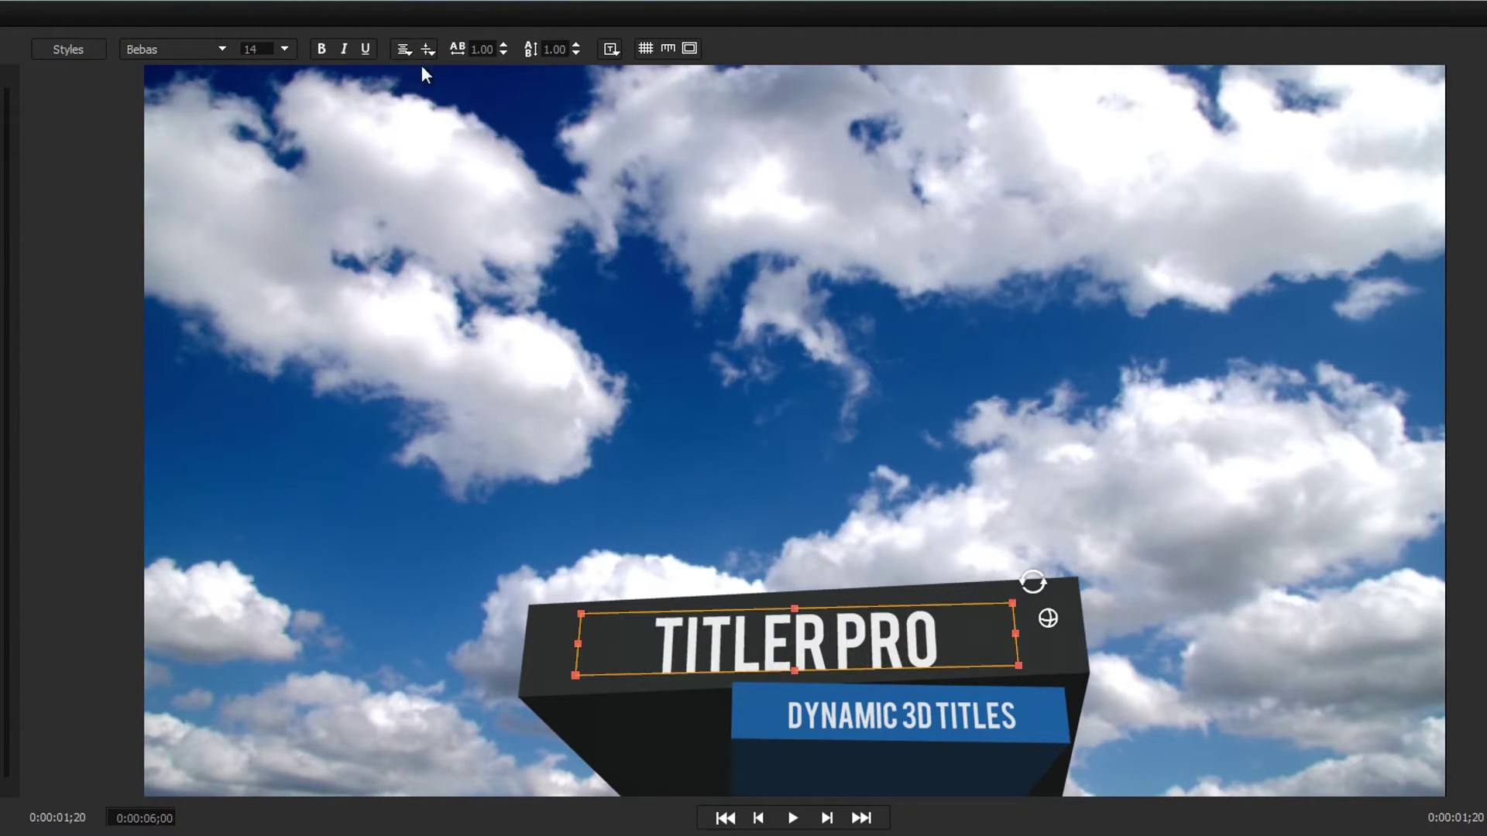
# Set 1.05 letter and 1.10 line spacing, fit the box to text, and show grid and rulers
pyautogui.click(505, 45)
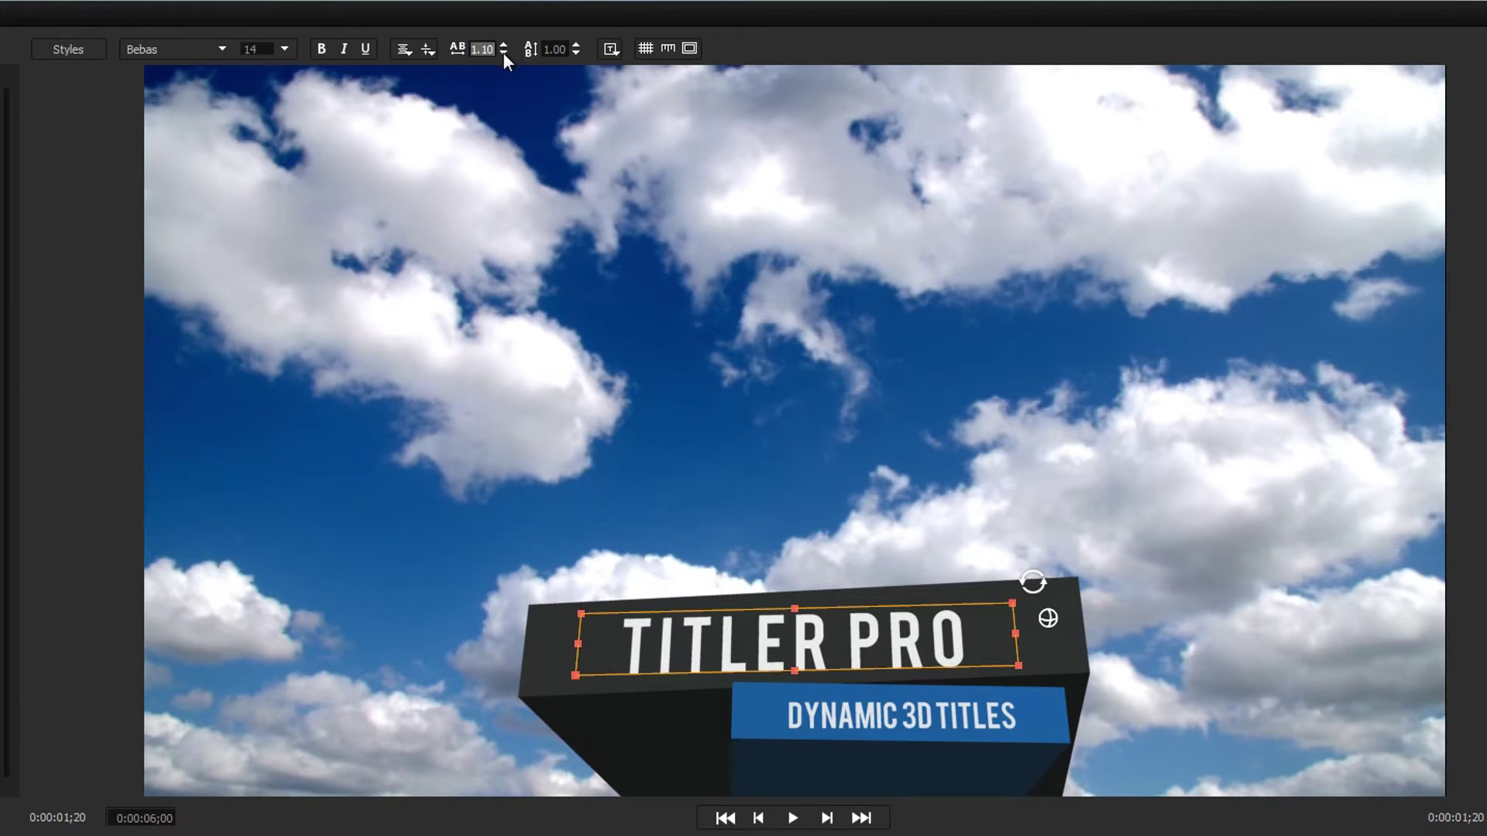
pyautogui.click(503, 53)
pyautogui.click(577, 45)
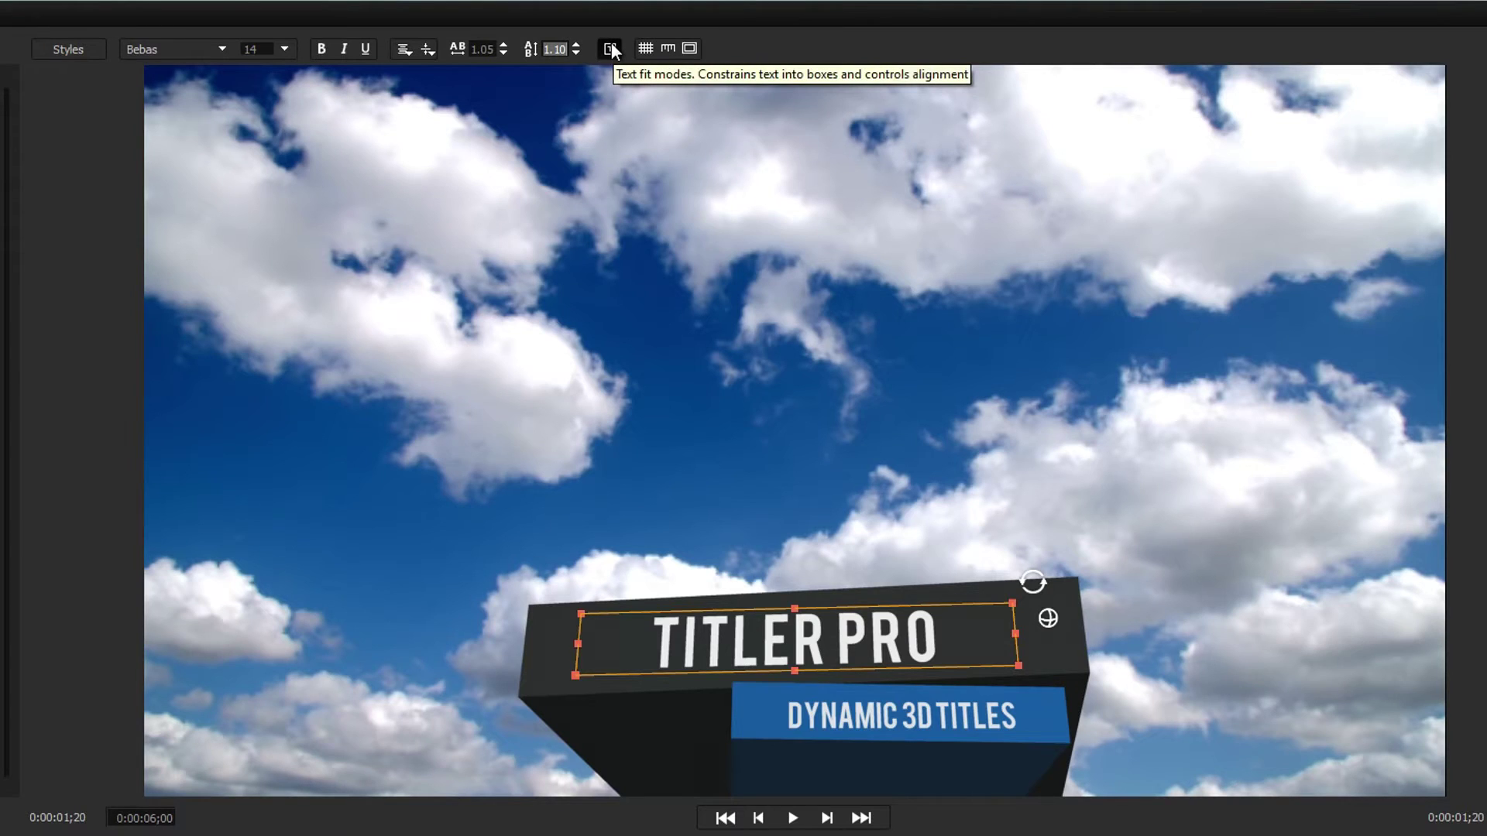
pyautogui.click(612, 51)
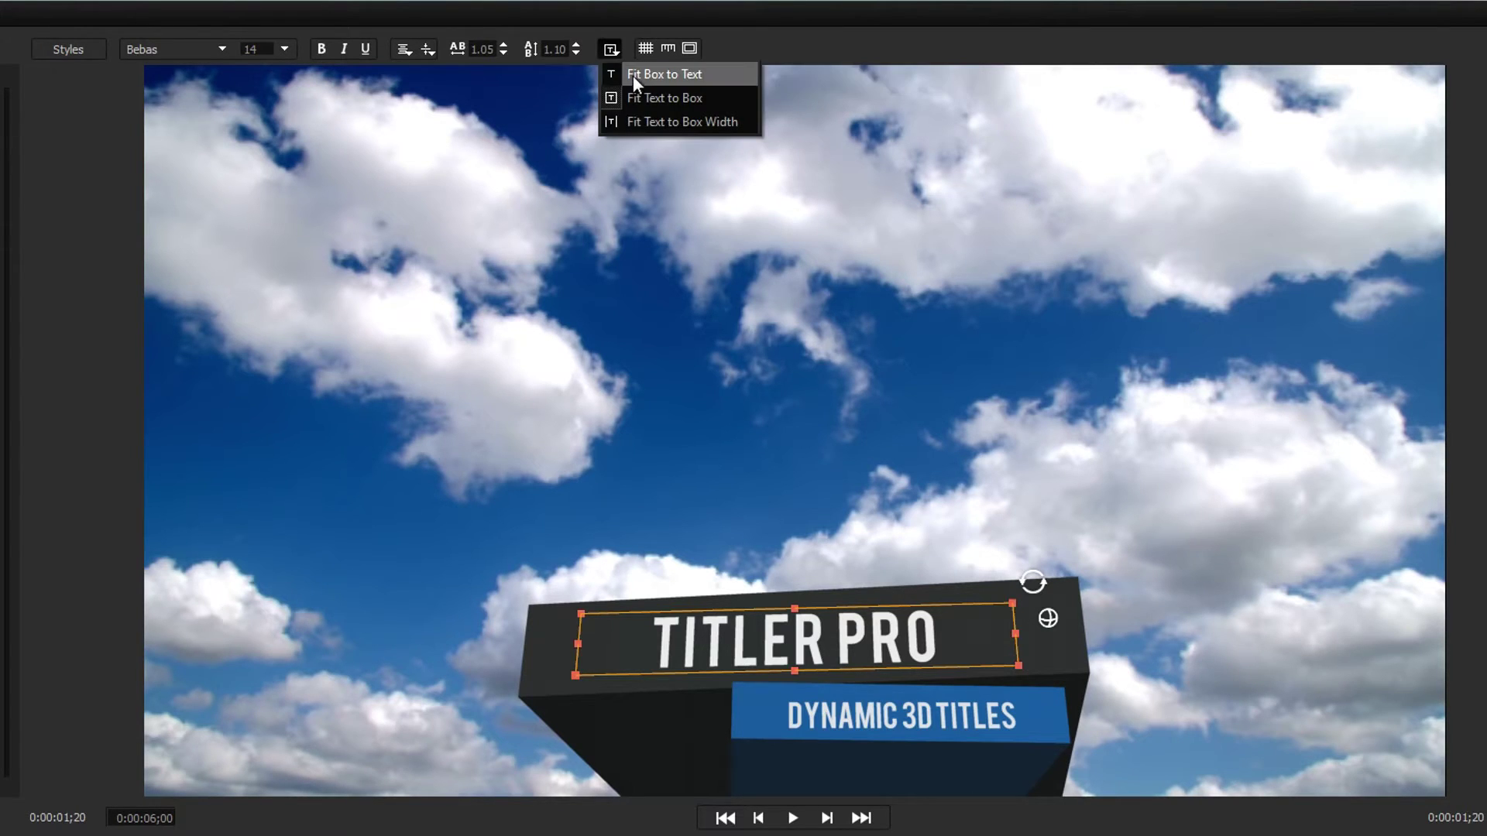
pyautogui.click(633, 76)
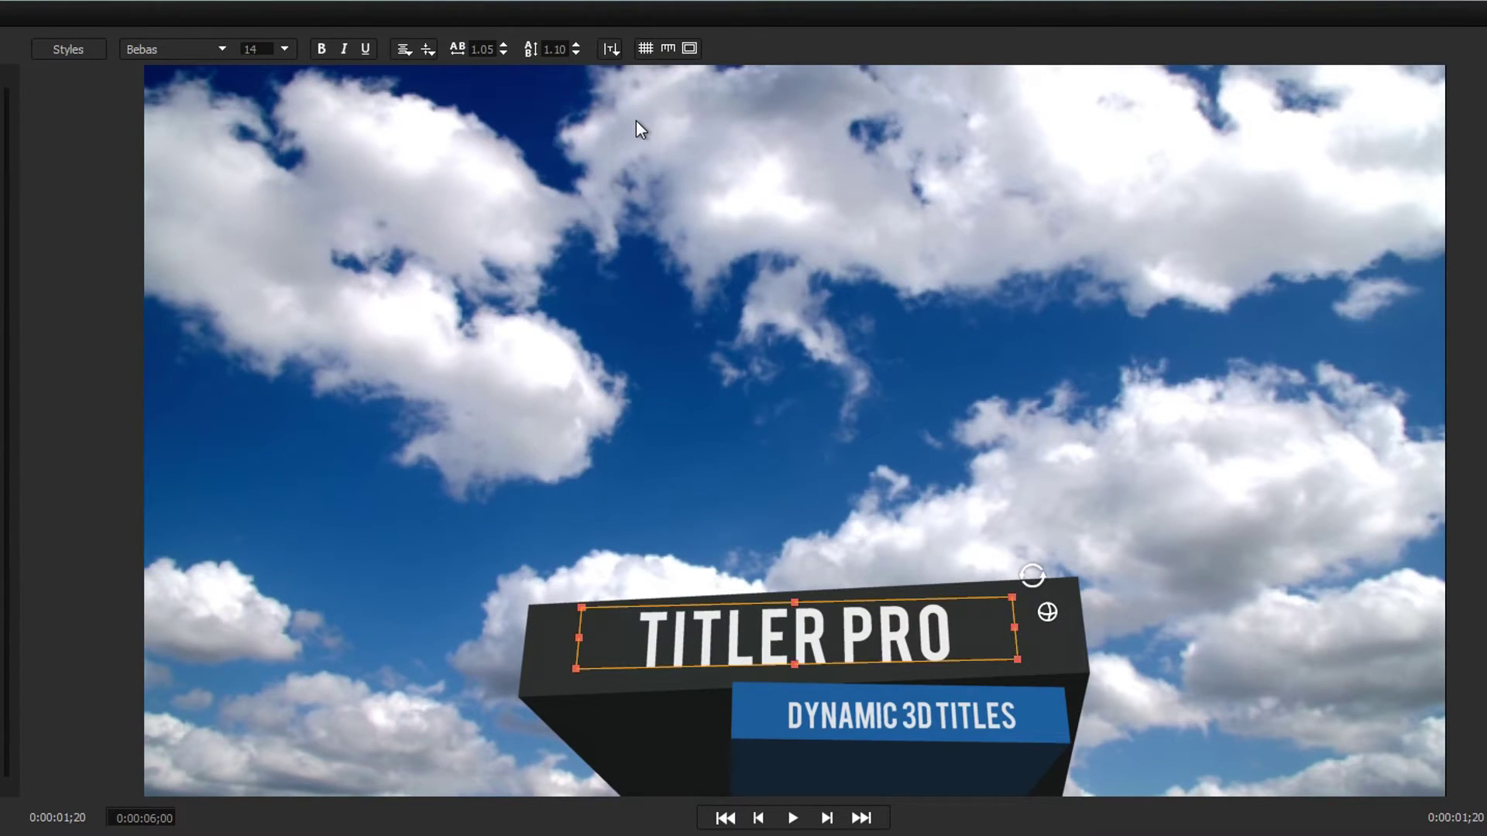
pyautogui.click(645, 48)
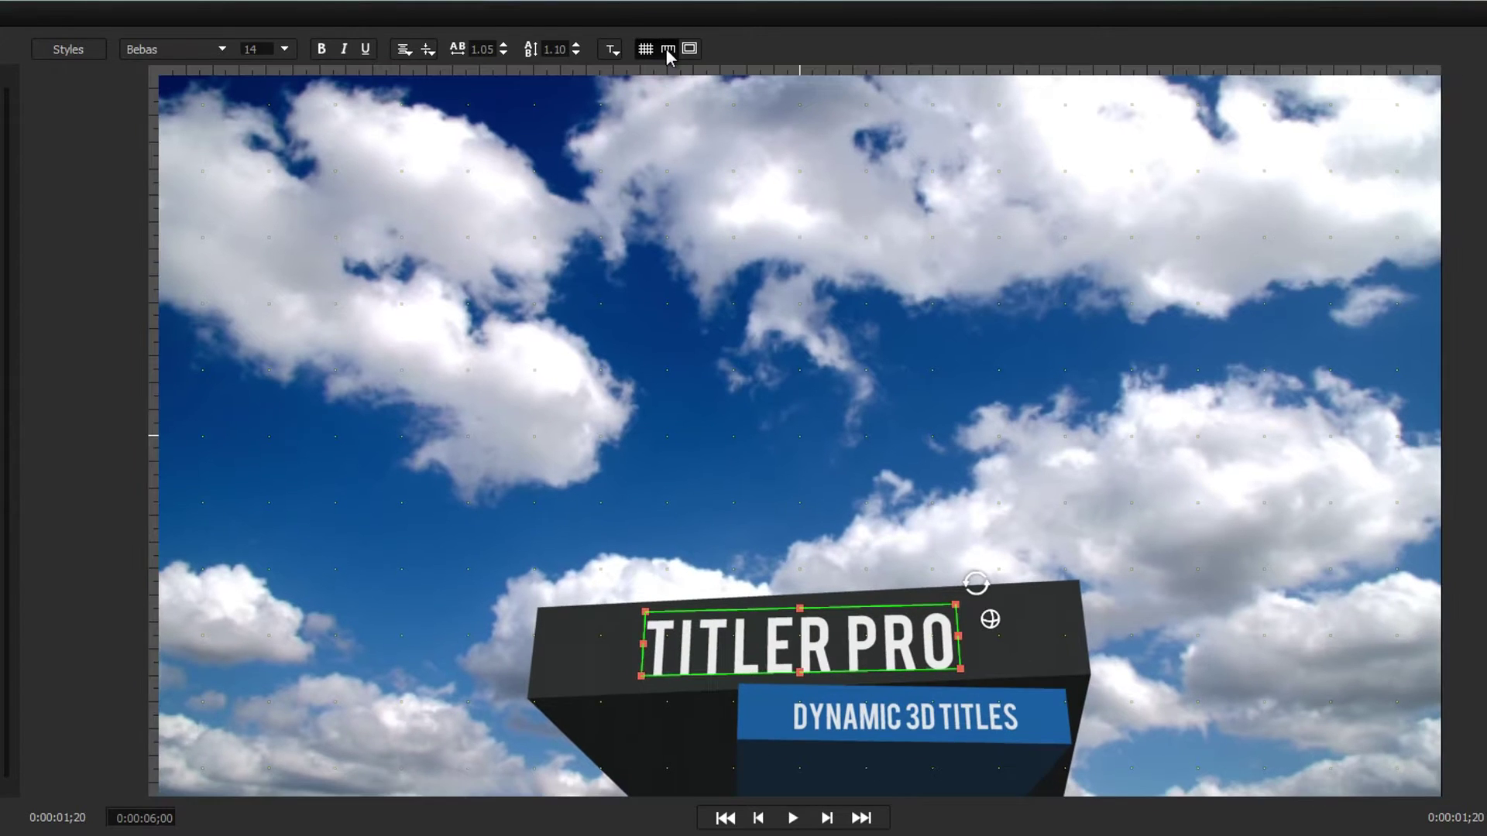
pyautogui.click(668, 49)
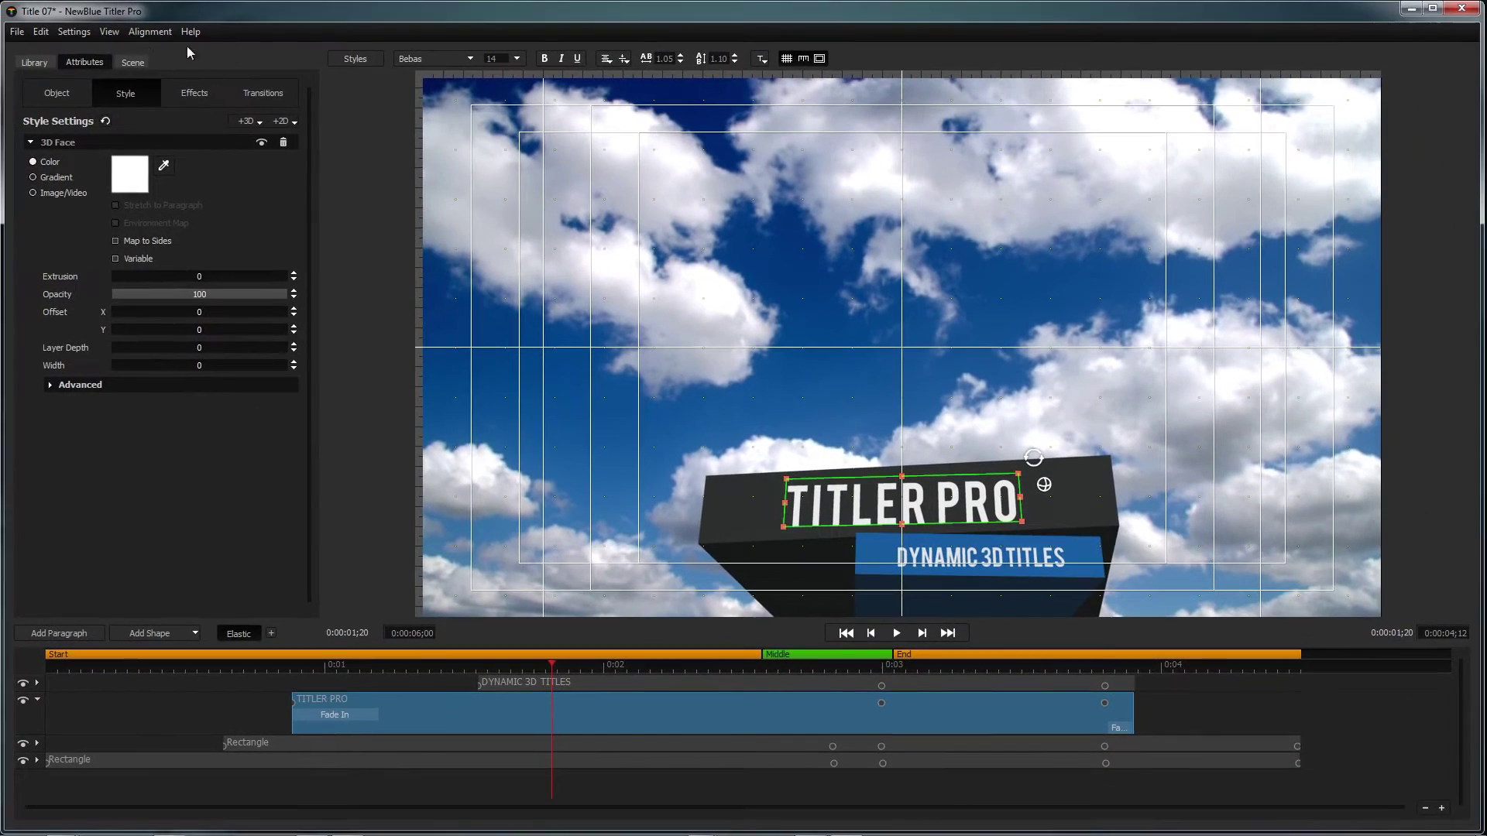
# Turn off crosshairs, 16:9 margins and safe-area guides, then view the Help Shortcuts page
pyautogui.click(17, 26)
pyautogui.click(151, 163)
pyautogui.click(109, 31)
pyautogui.click(139, 179)
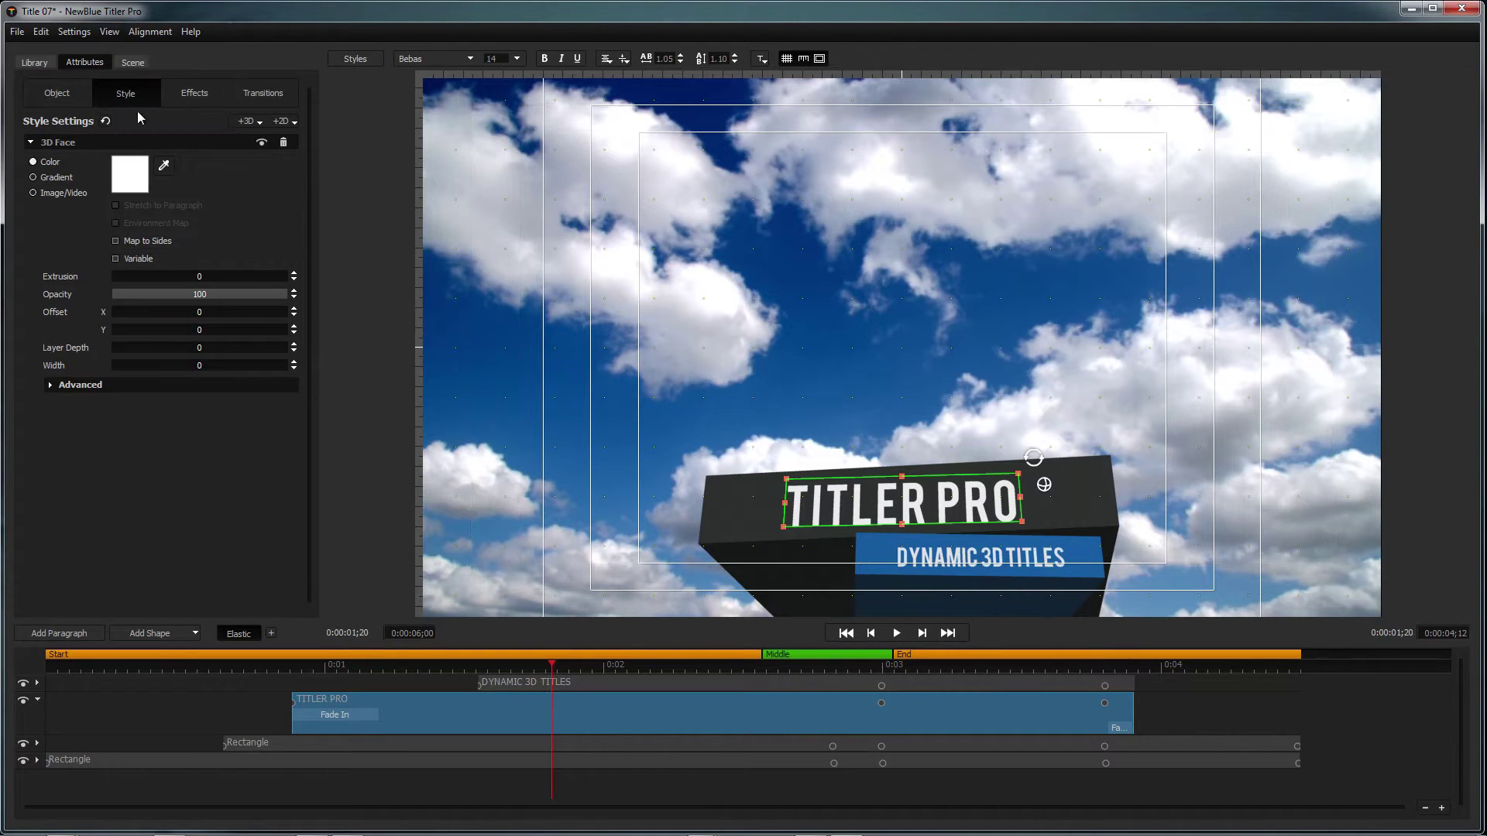
pyautogui.click(118, 31)
pyautogui.click(140, 195)
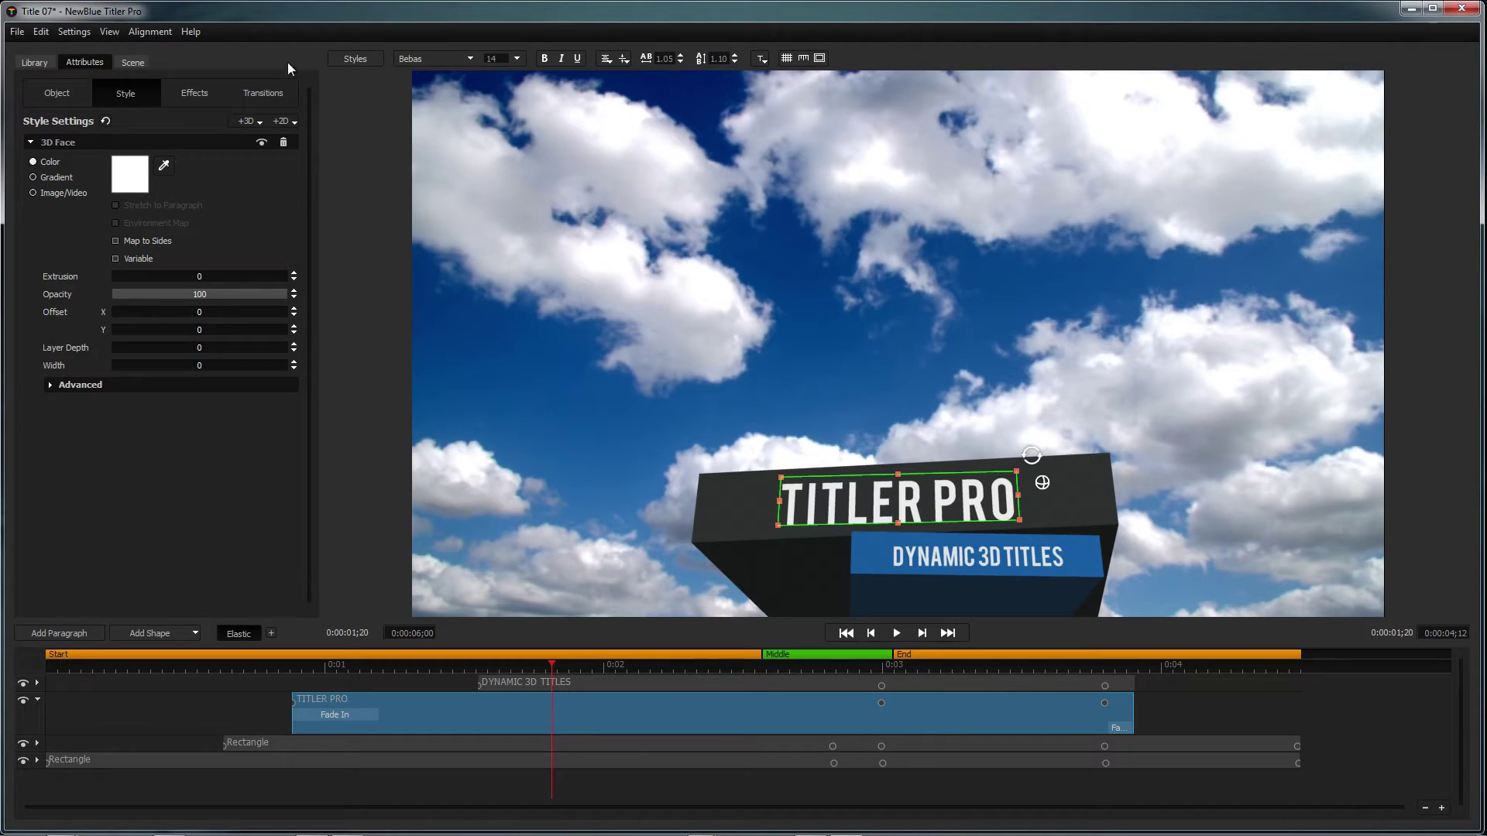
pyautogui.click(191, 31)
pyautogui.click(198, 64)
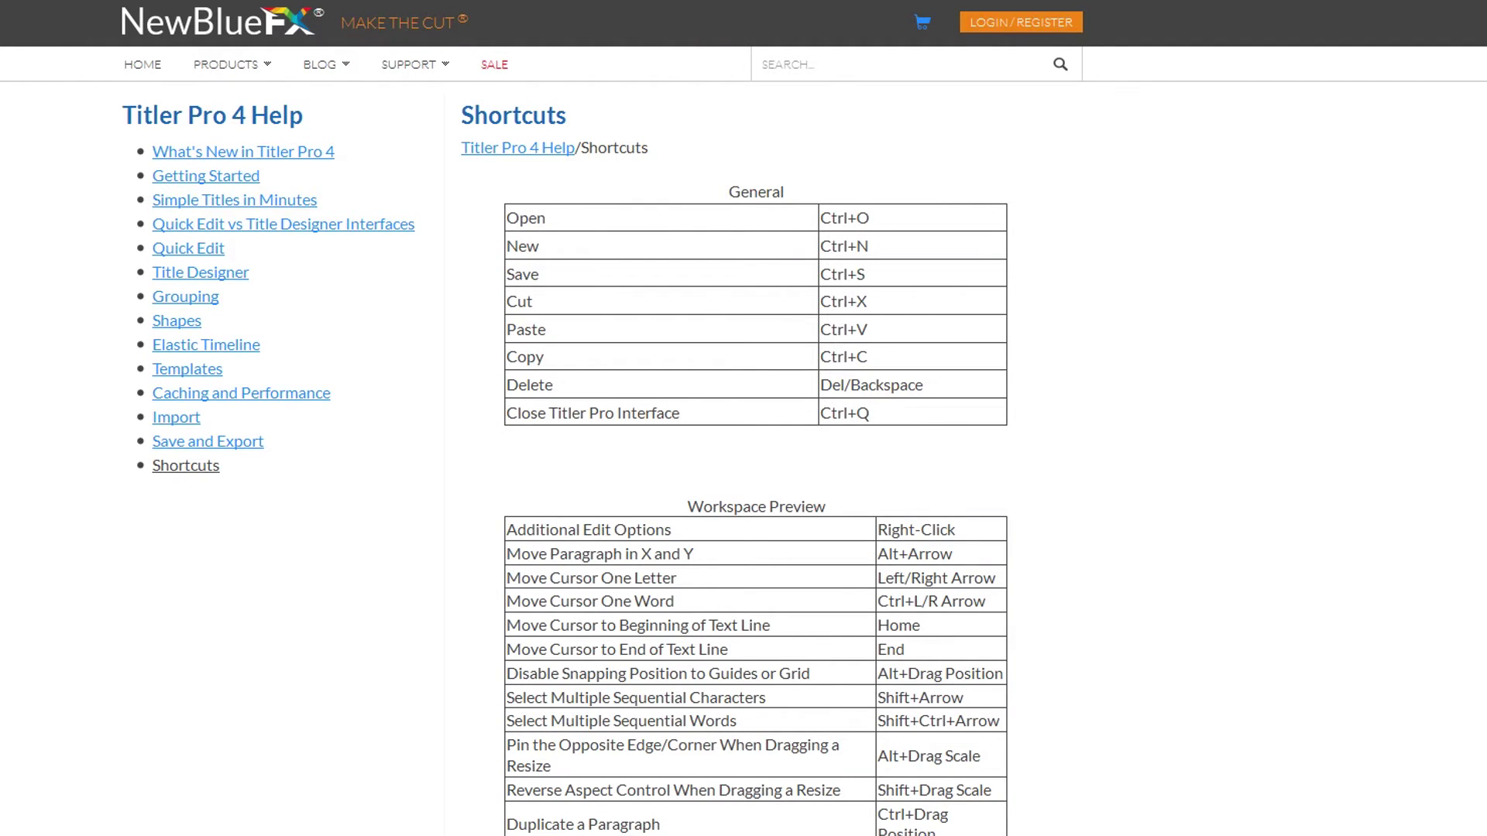
# Scroll through the Titler Pro Shortcuts help page and return to Titler Pro
pyautogui.scroll(-2, 744, 418)
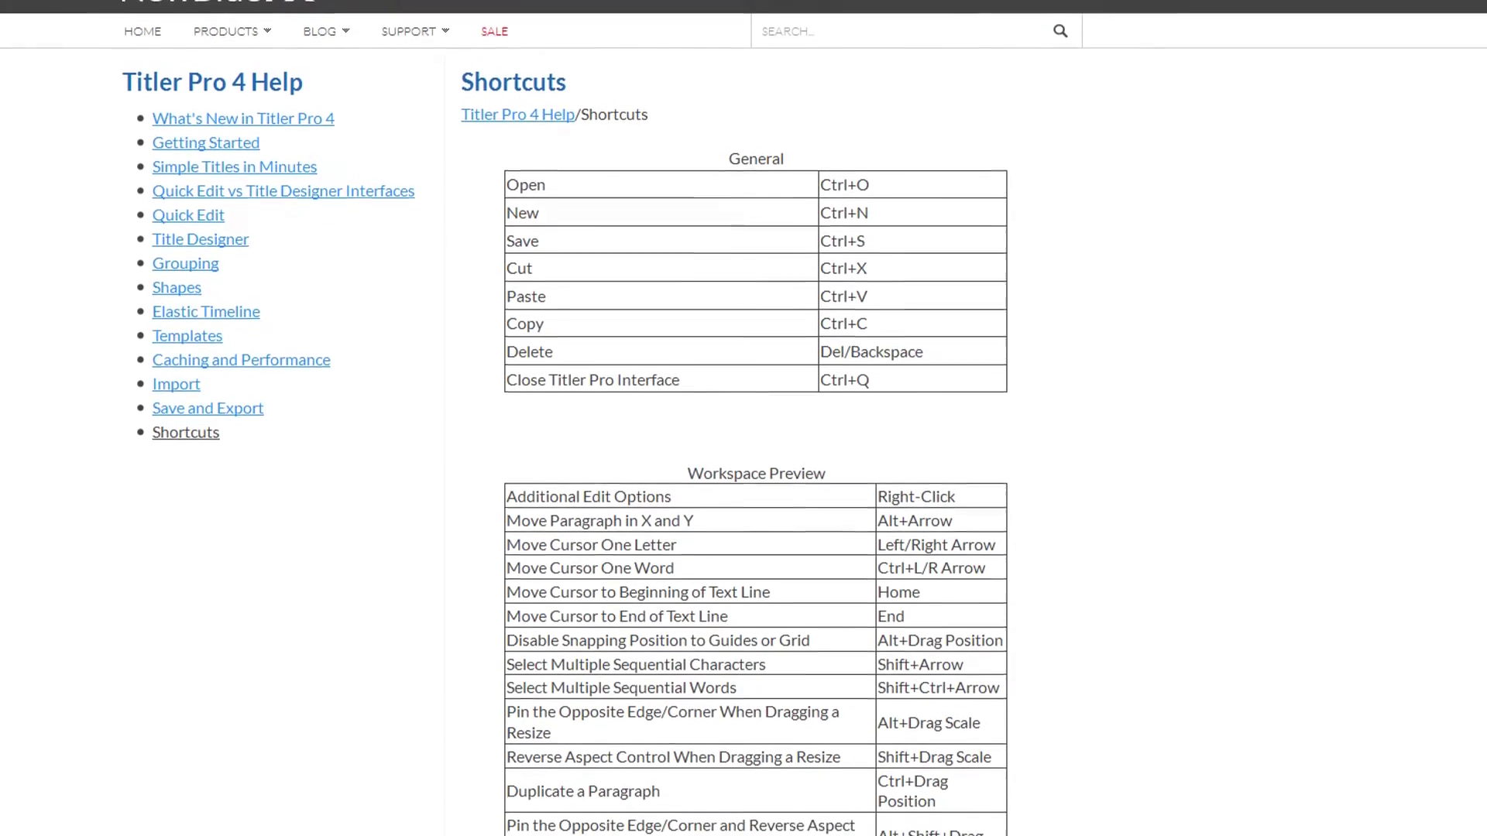
pyautogui.scroll(-3, 744, 418)
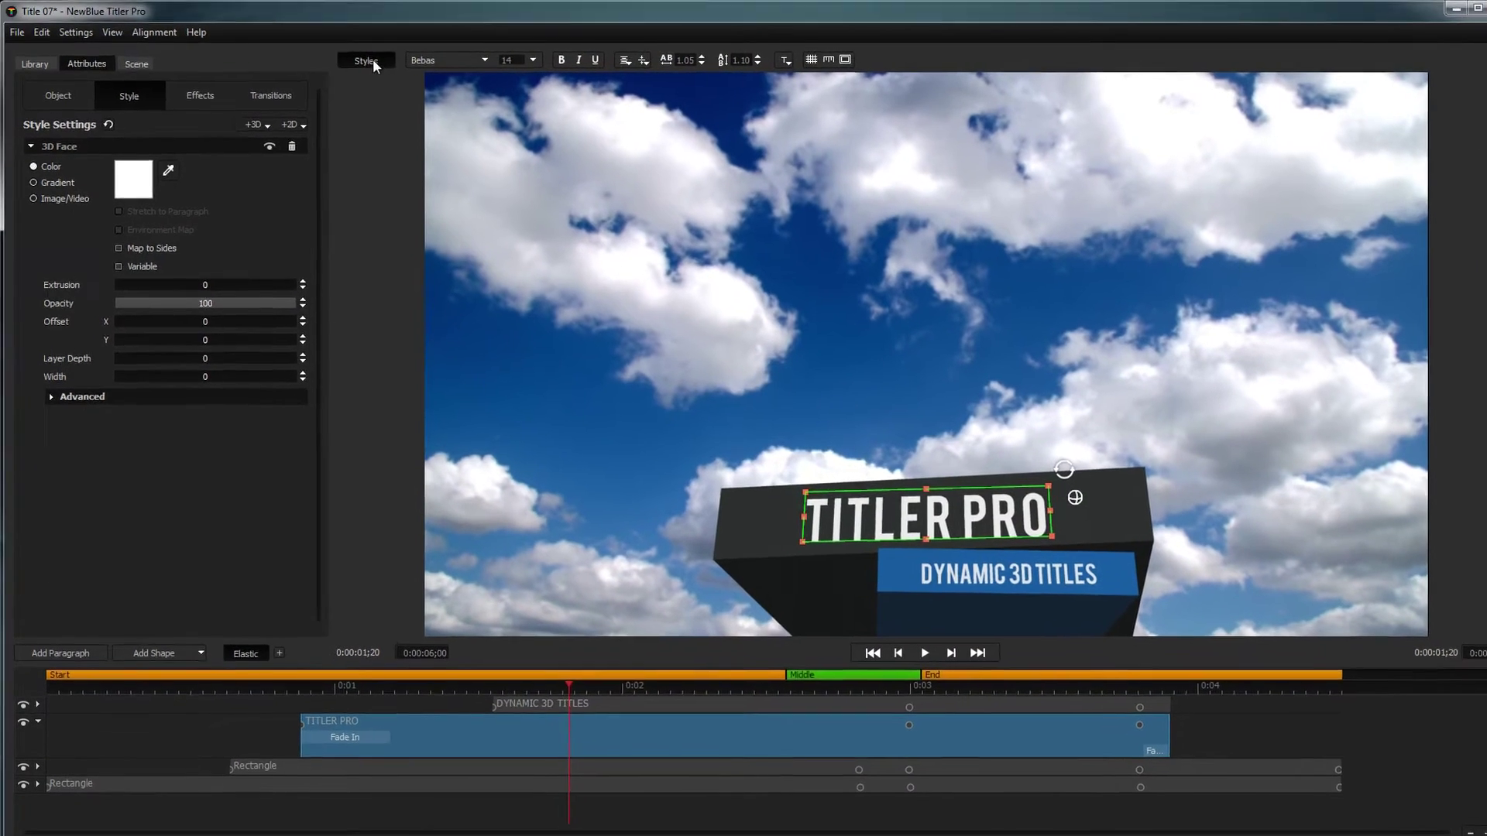
# Try the Cinematic 3D Type and Basic Impact styles on TITLER PRO, then undo back to Bebas
pyautogui.click(358, 59)
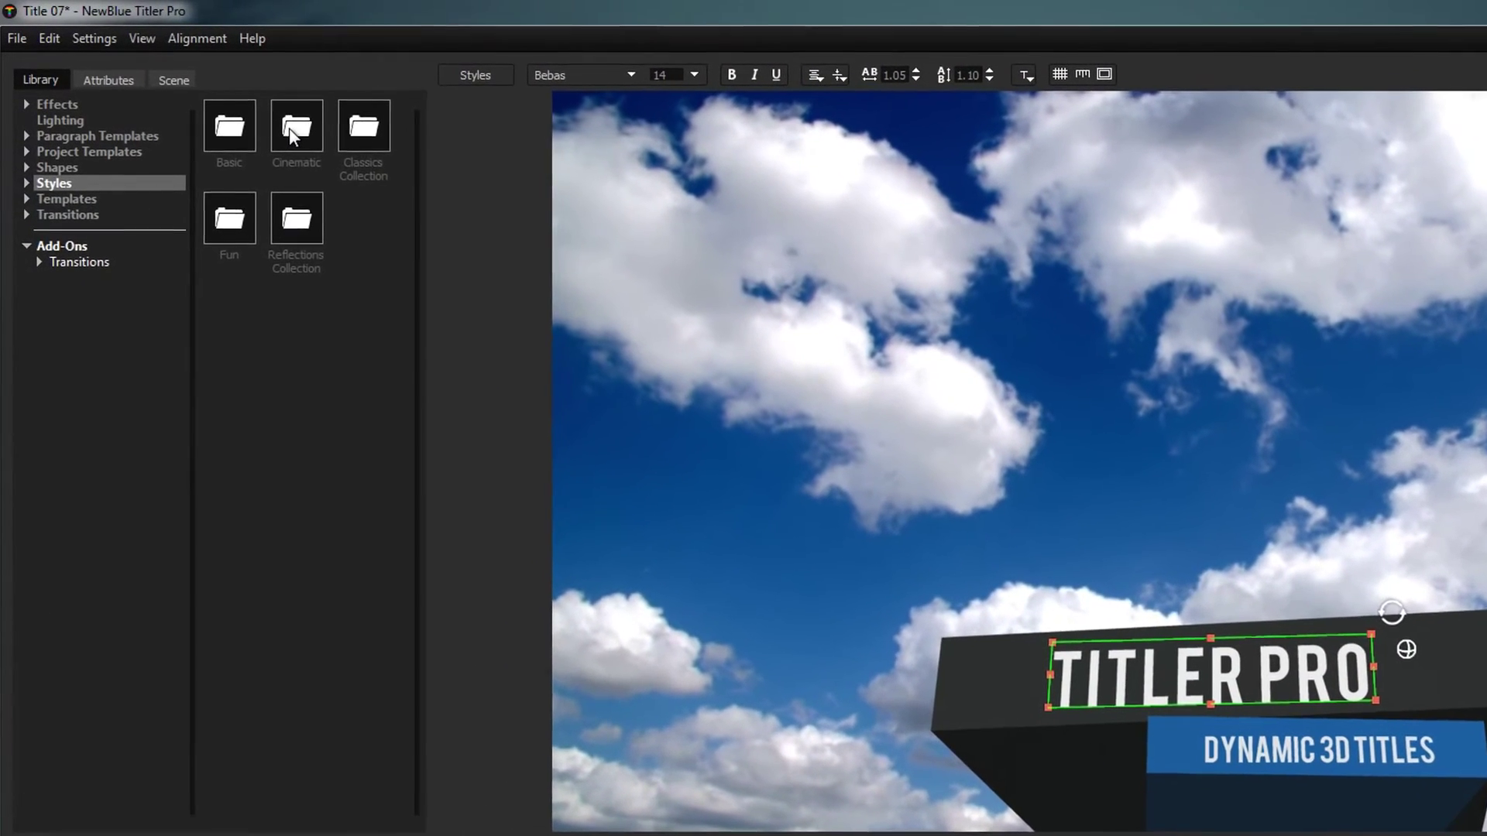
pyautogui.doubleClick(285, 124)
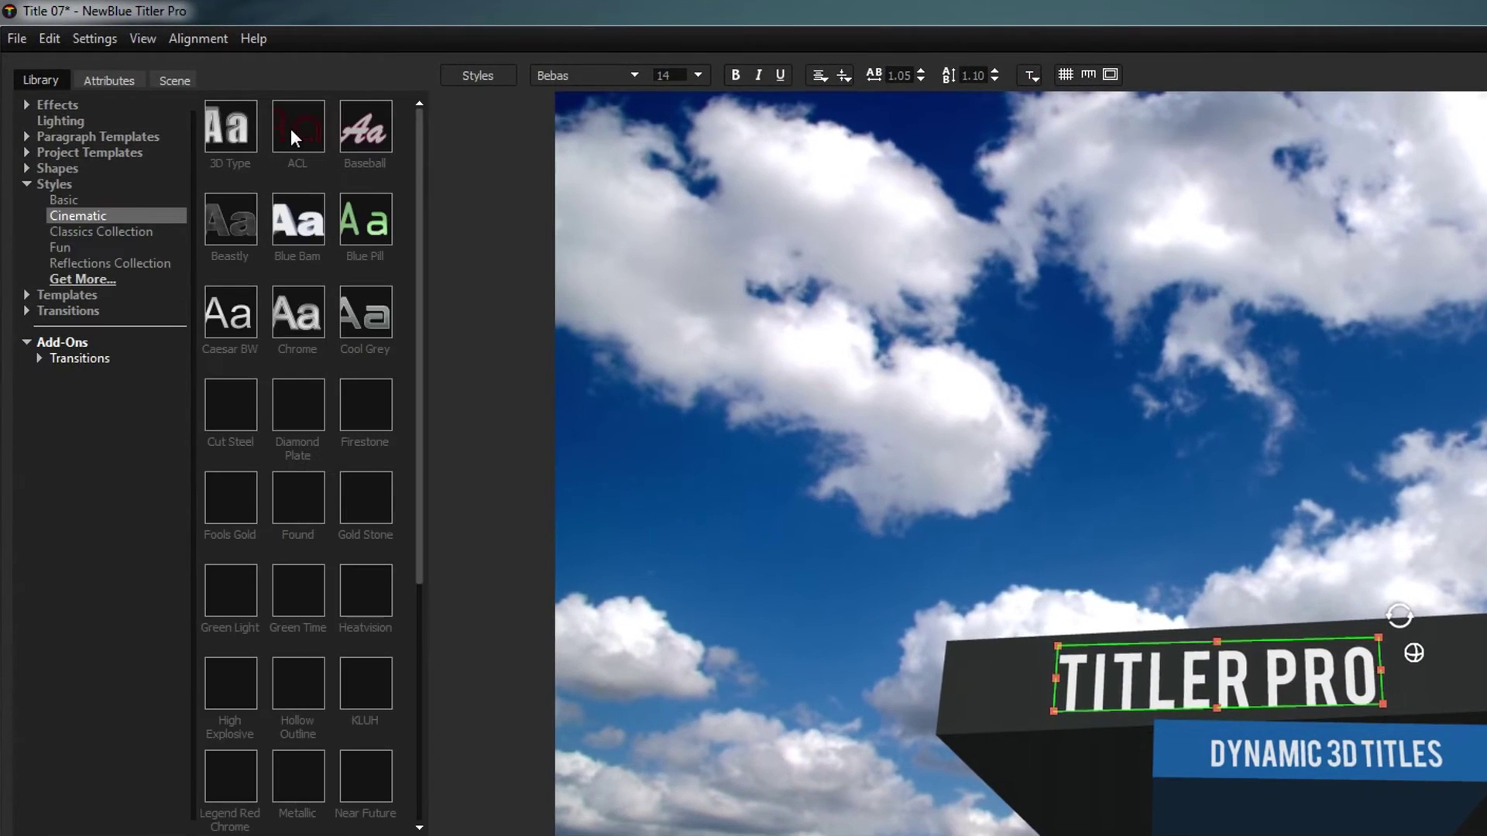
pyautogui.click(217, 125)
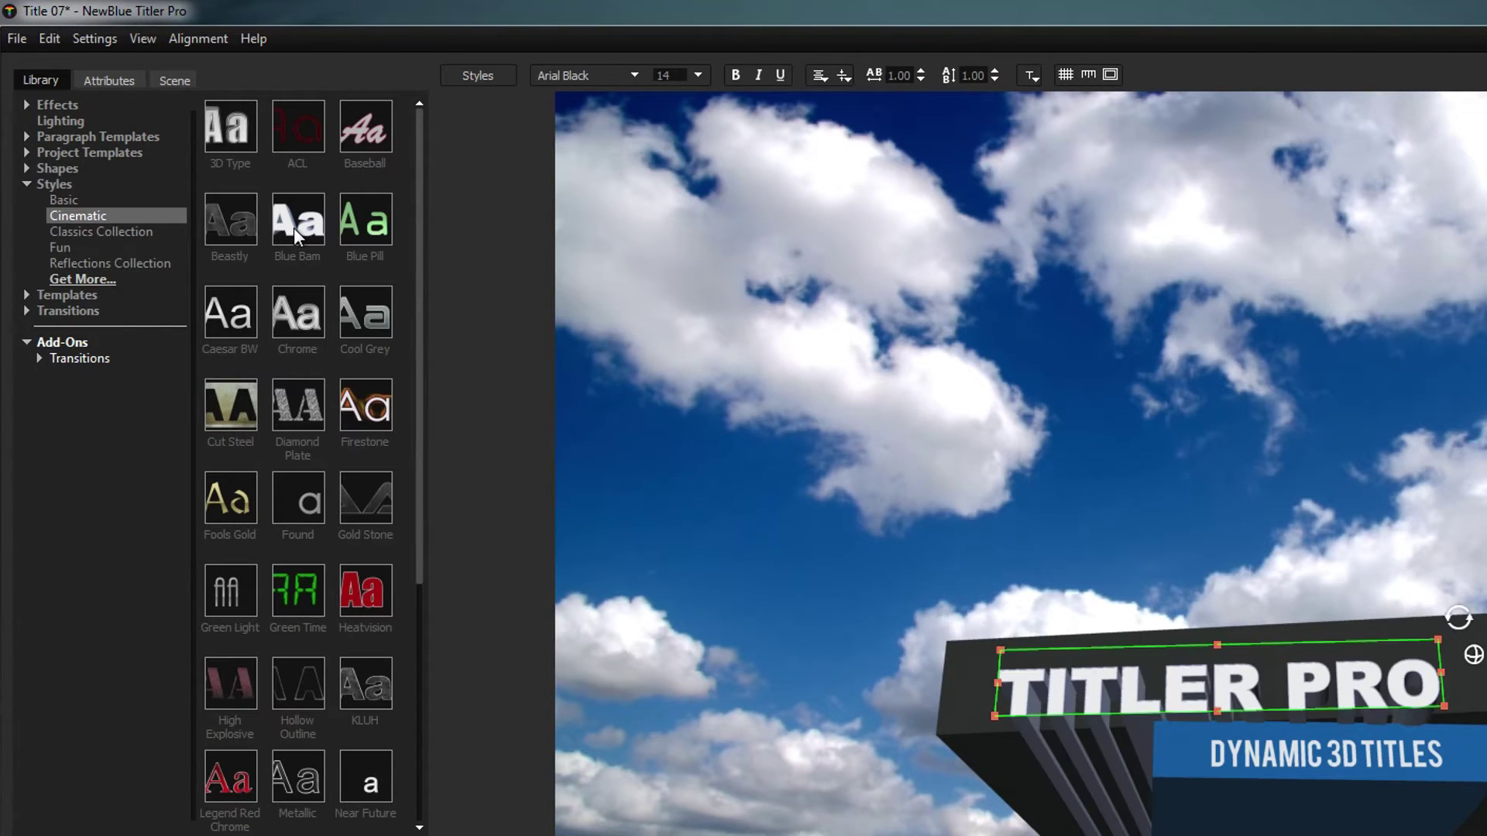
pyautogui.click(108, 203)
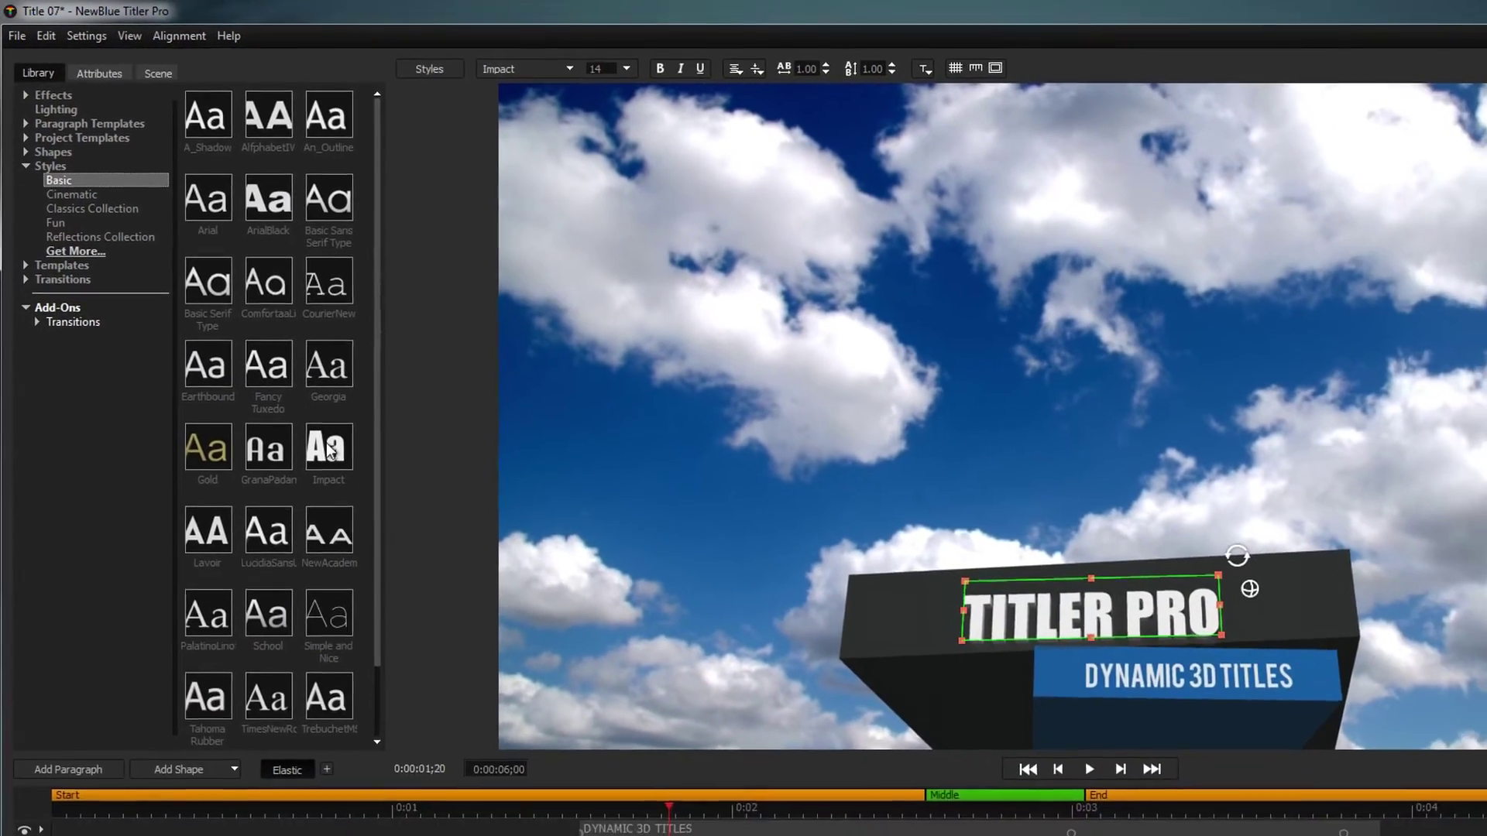
pyautogui.moveTo(304, 453); pyautogui.dragTo(1181, 673)
pyautogui.moveTo(912, 520); pyautogui.dragTo(915, 523)
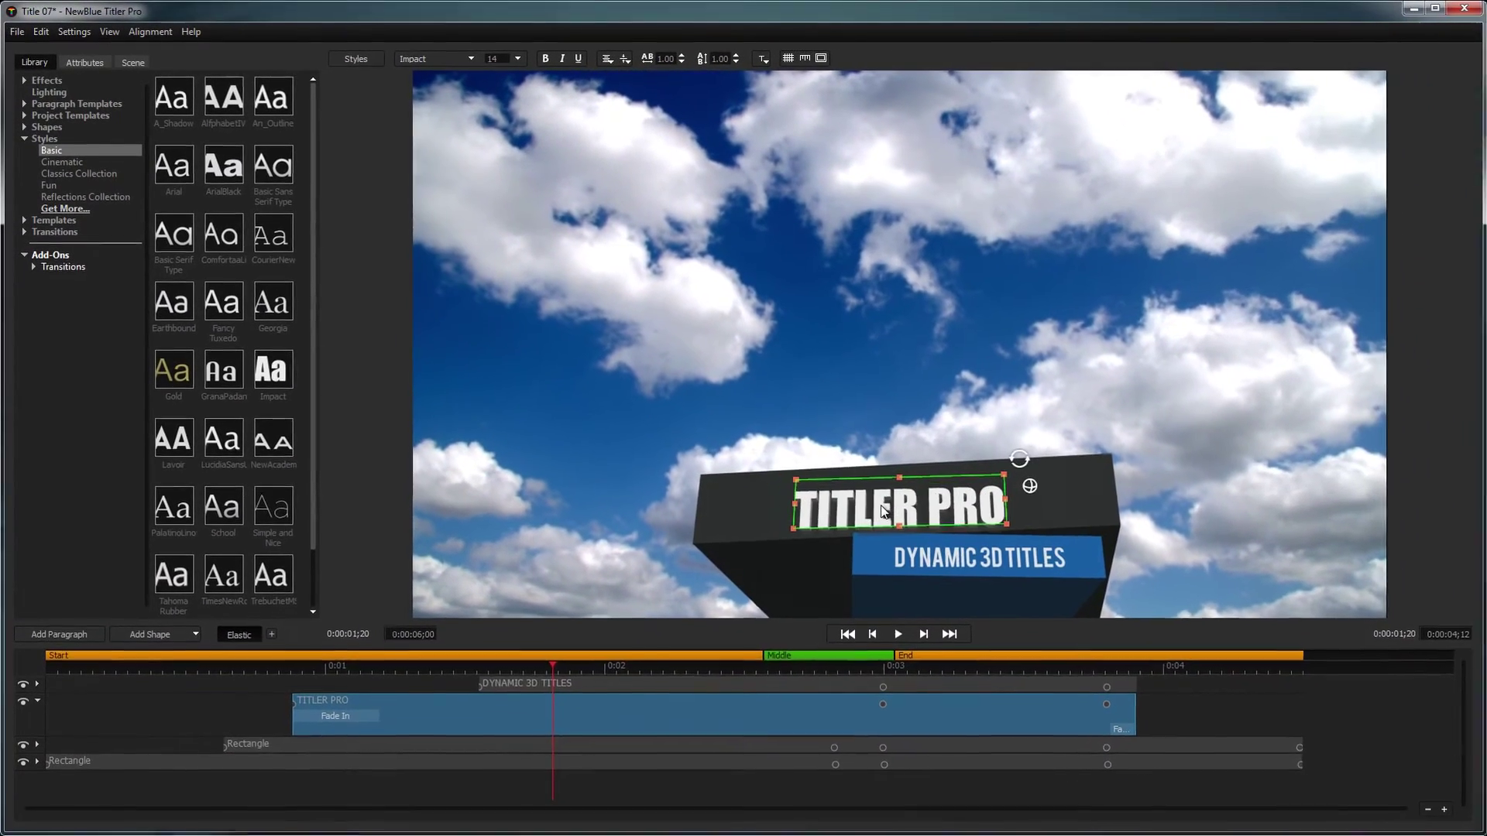
pyautogui.hotkey('ctrl', 'z')
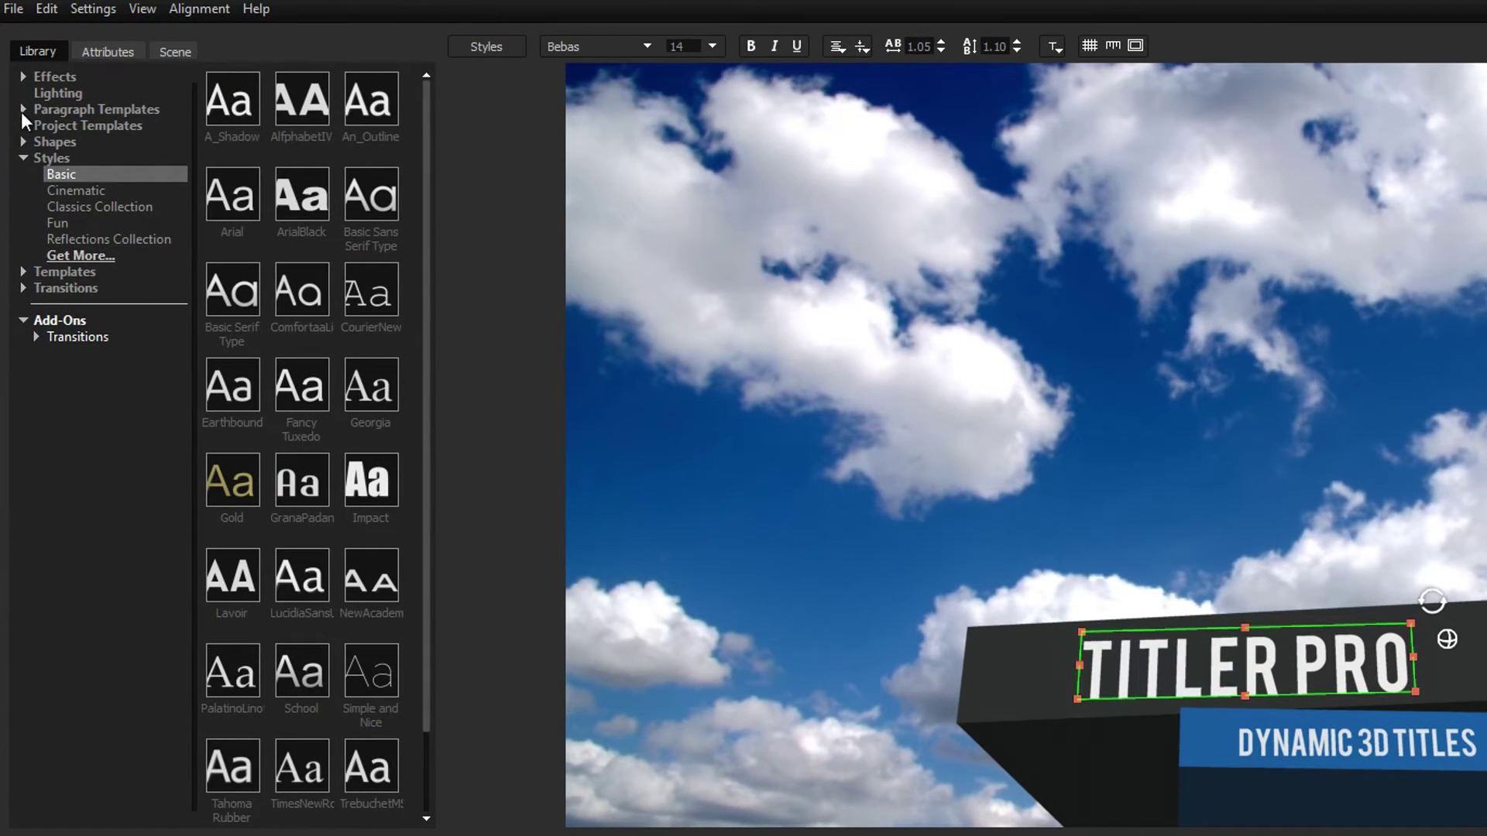
# Browse the Library's Paragraph Templates, Project Templates, Shapes Circles and Transitions Animations categories
pyautogui.click(21, 110)
pyautogui.click(53, 110)
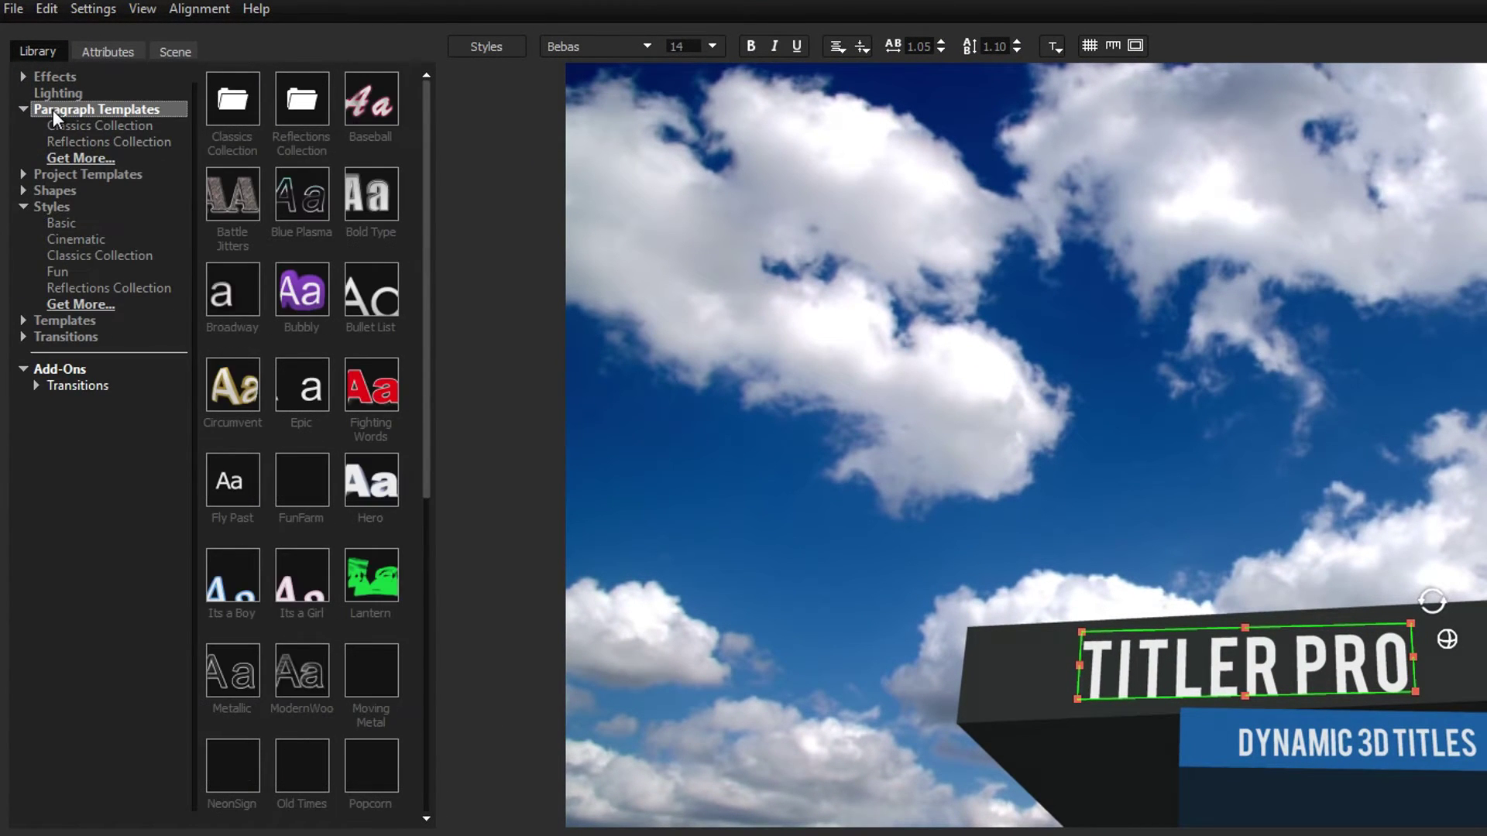
pyautogui.click(24, 175)
pyautogui.click(49, 173)
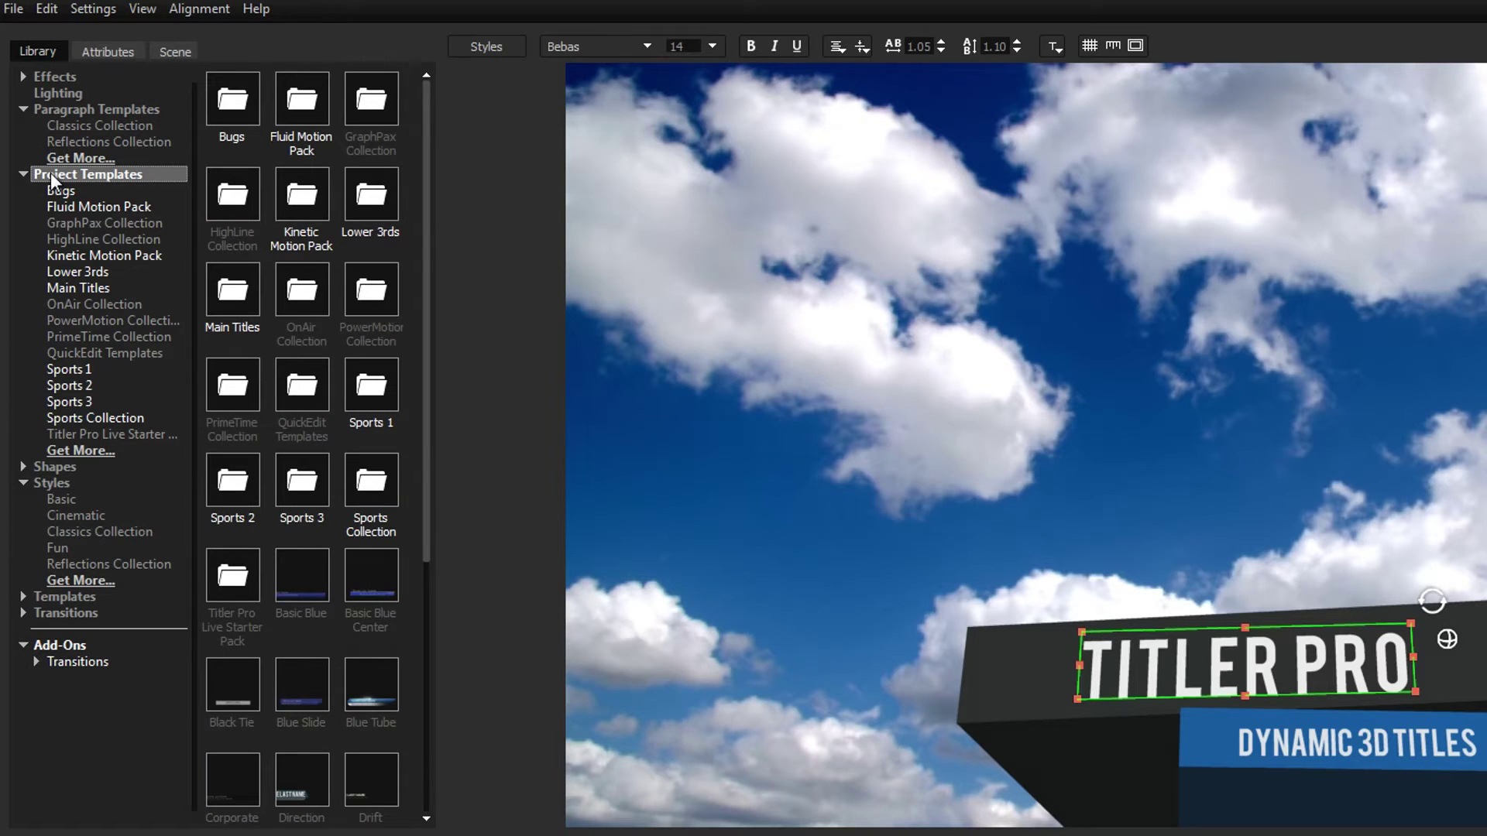
pyautogui.click(23, 467)
pyautogui.click(48, 468)
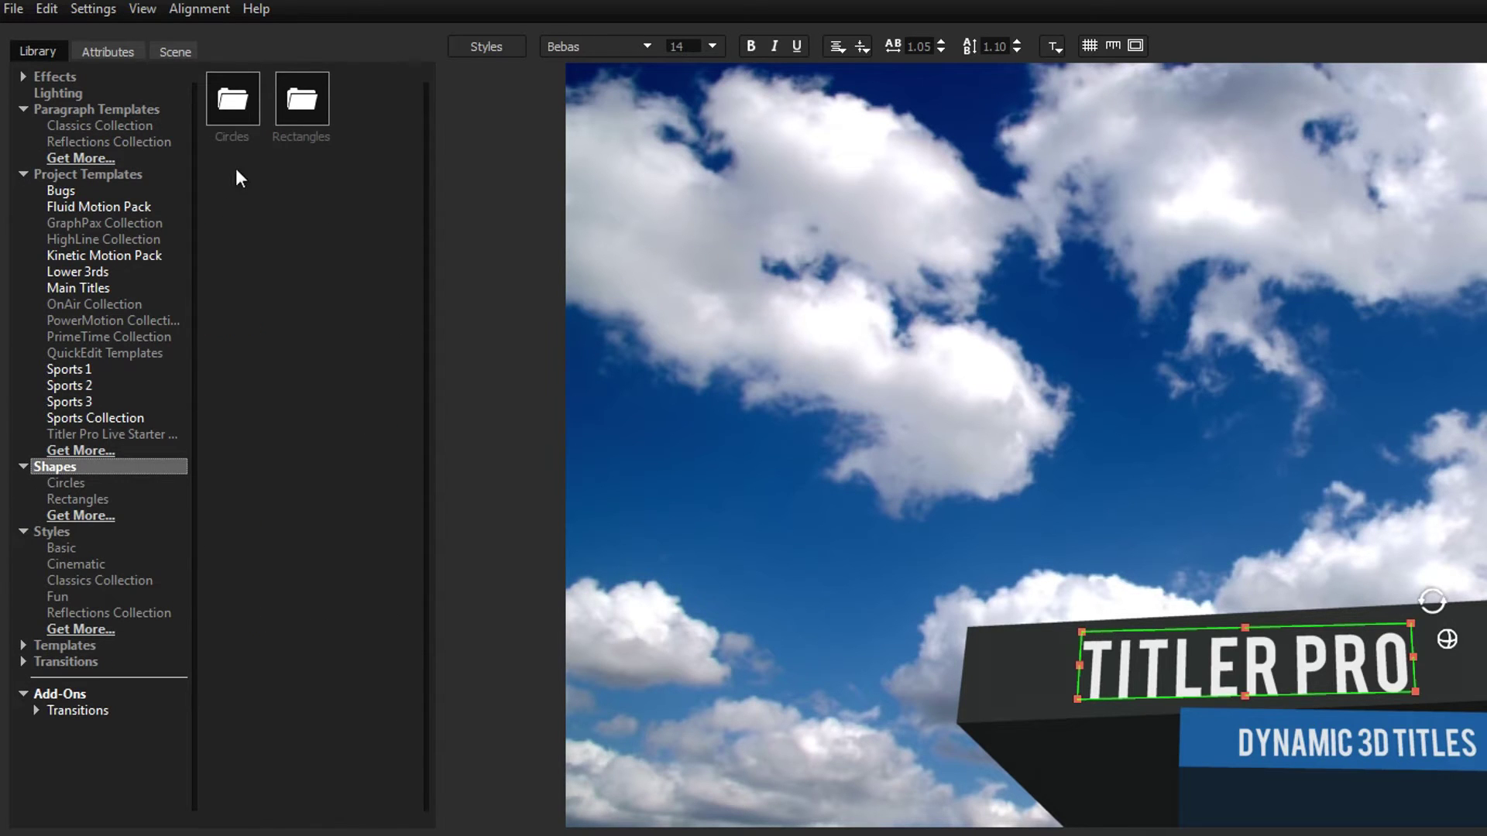
pyautogui.doubleClick(252, 97)
pyautogui.click(23, 661)
pyautogui.click(57, 679)
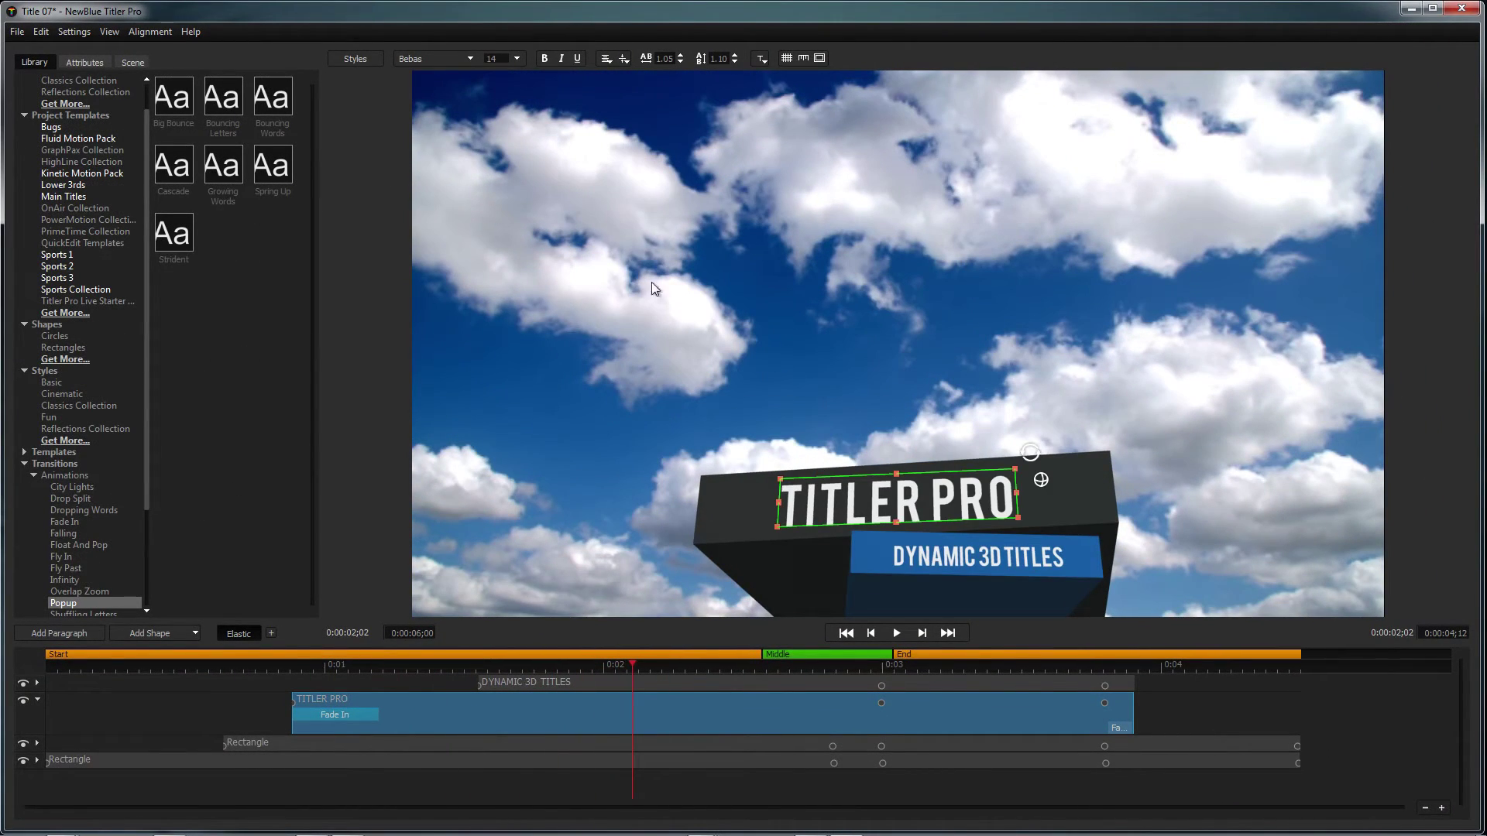
# Apply a Popup transition to the TITLER PRO line and scrub through to preview it
pyautogui.moveTo(230, 110); pyautogui.dragTo(268, 165)
pyautogui.moveTo(360, 652); pyautogui.dragTo(362, 721)
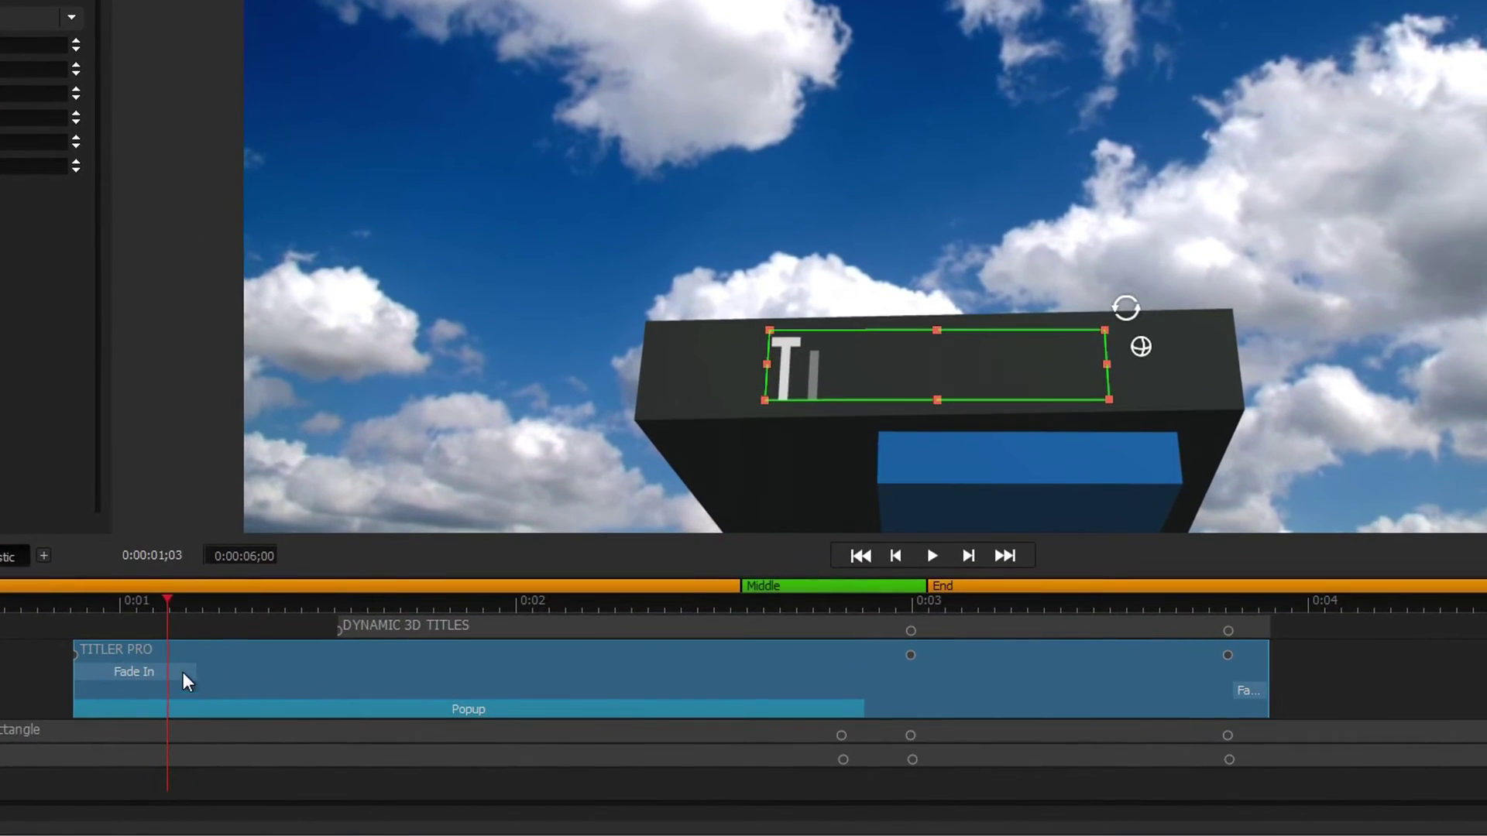
pyautogui.moveTo(172, 606); pyautogui.dragTo(1211, 628)
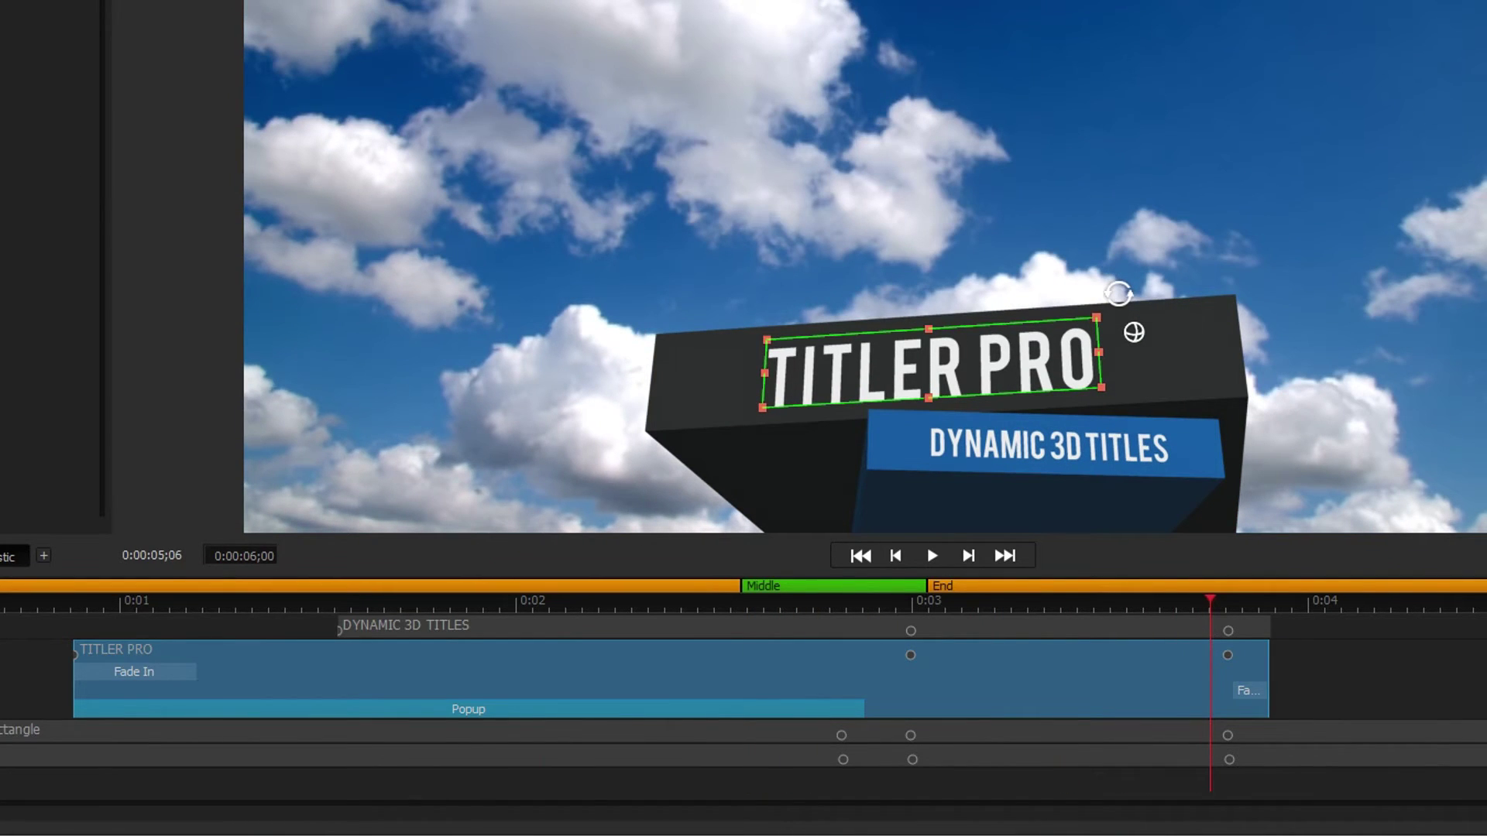
pyautogui.click(128, 603)
# Add a second Popup transition to TITLER PRO, play back, and view the first Popup's settings
pyautogui.moveTo(1141, 552); pyautogui.dragTo(1224, 670)
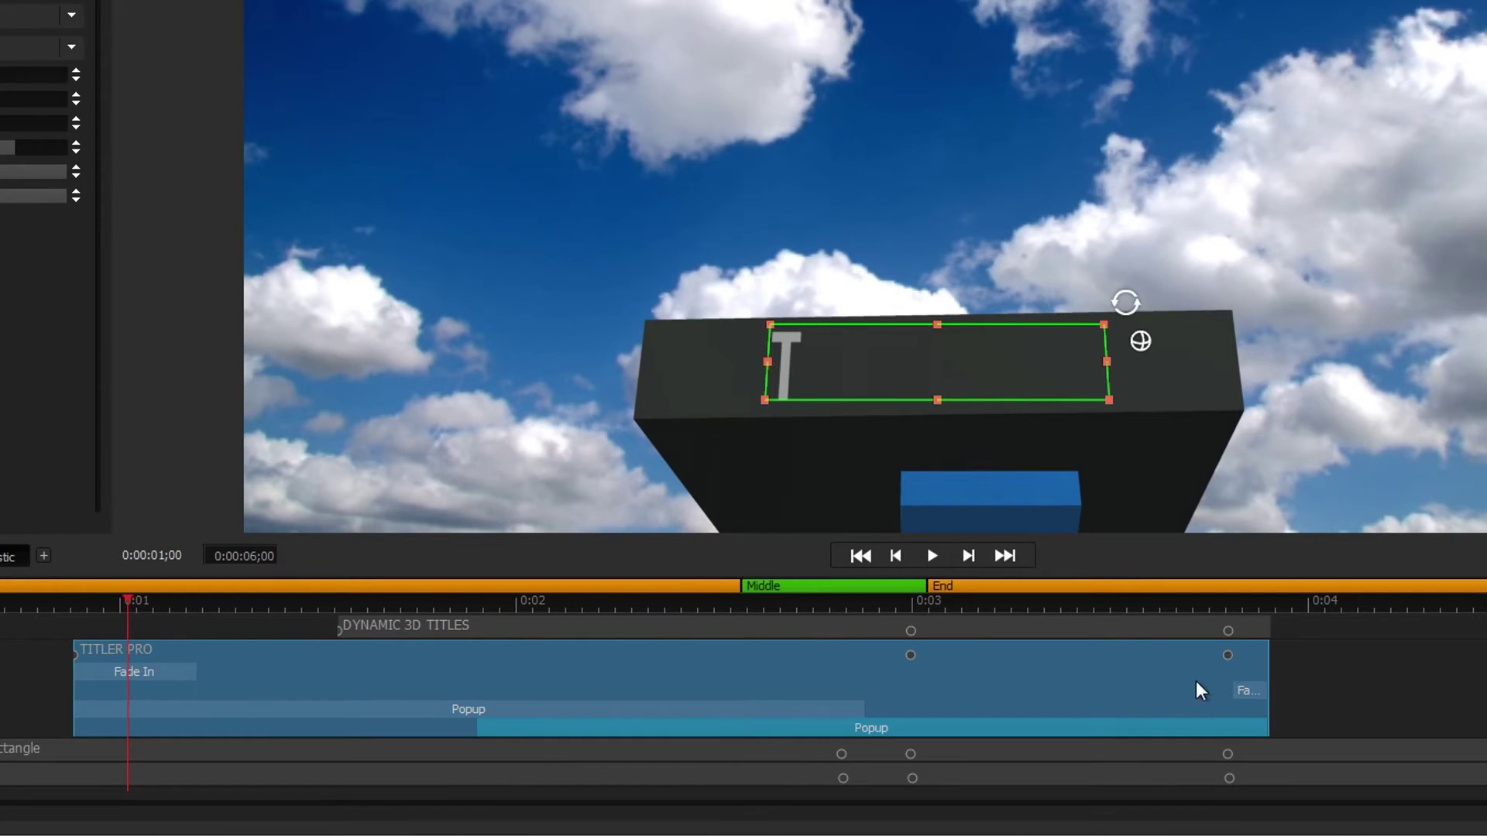
pyautogui.press('space')
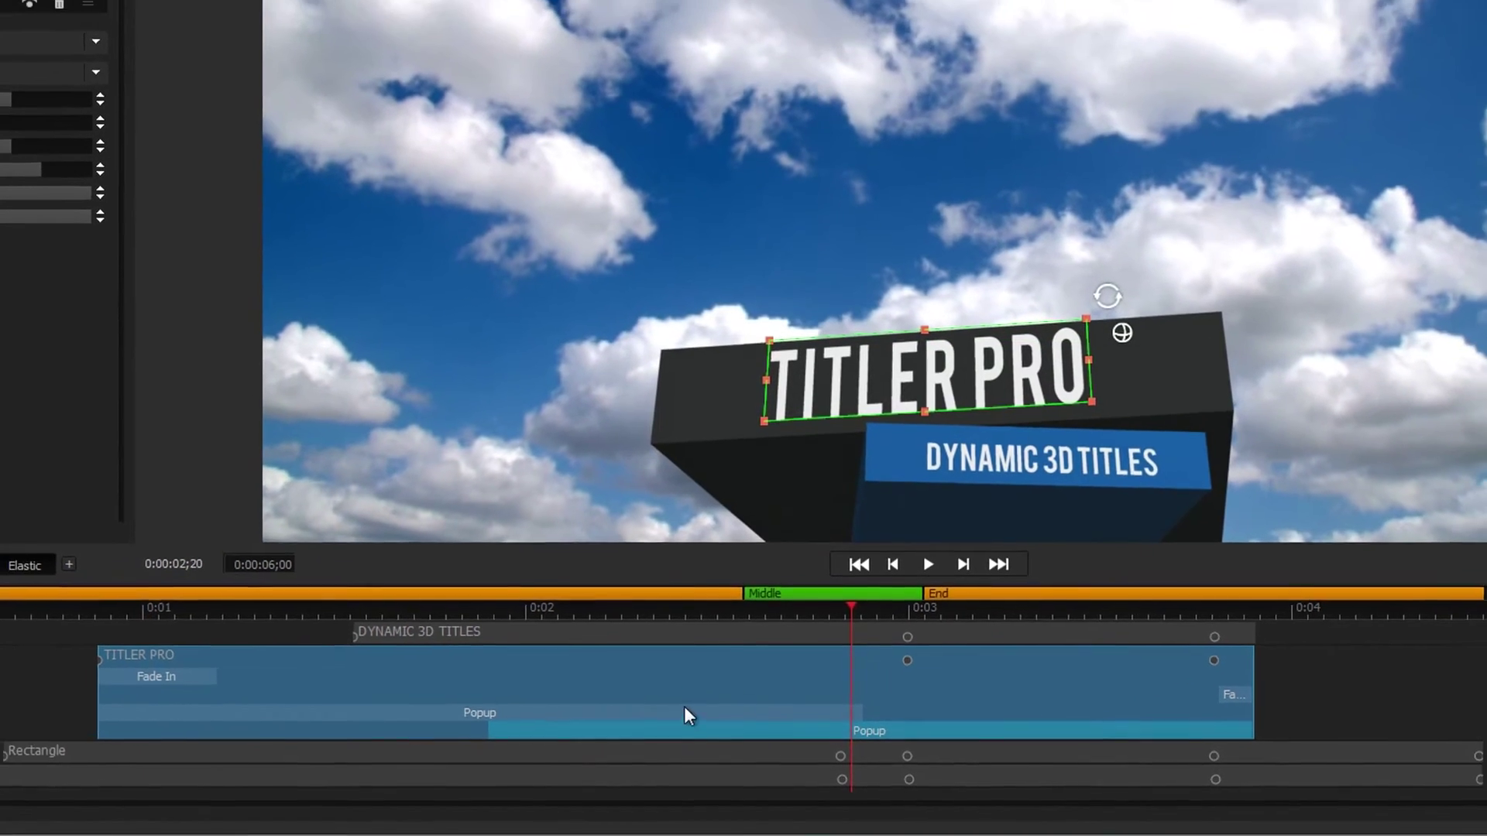
pyautogui.click(685, 710)
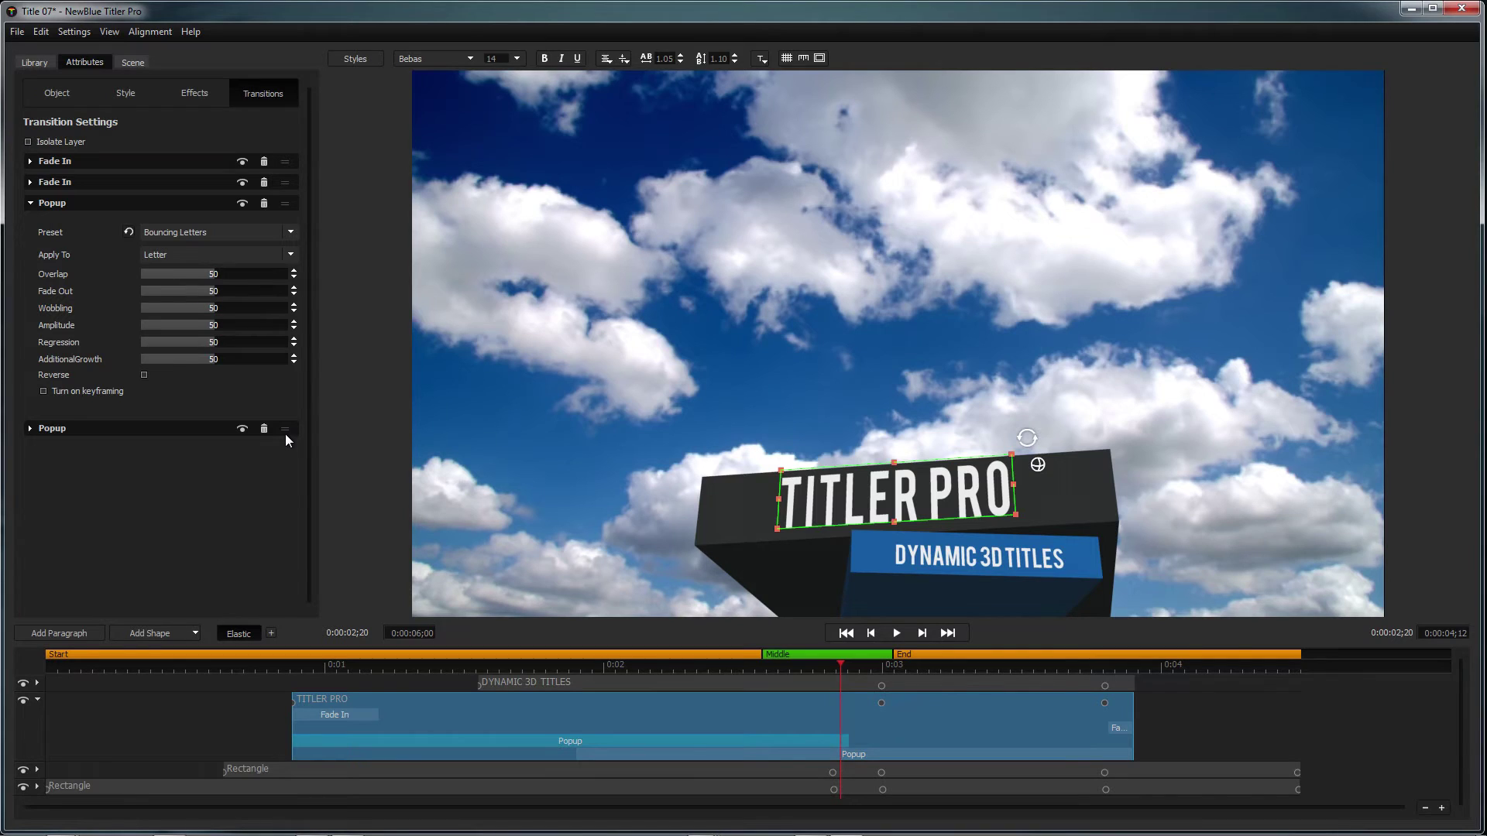
# Shorten the first Popup bar and preview the Spring Up Popup near the end
pyautogui.moveTo(846, 741); pyautogui.dragTo(928, 754)
pyautogui.click(580, 754)
pyautogui.click(897, 634)
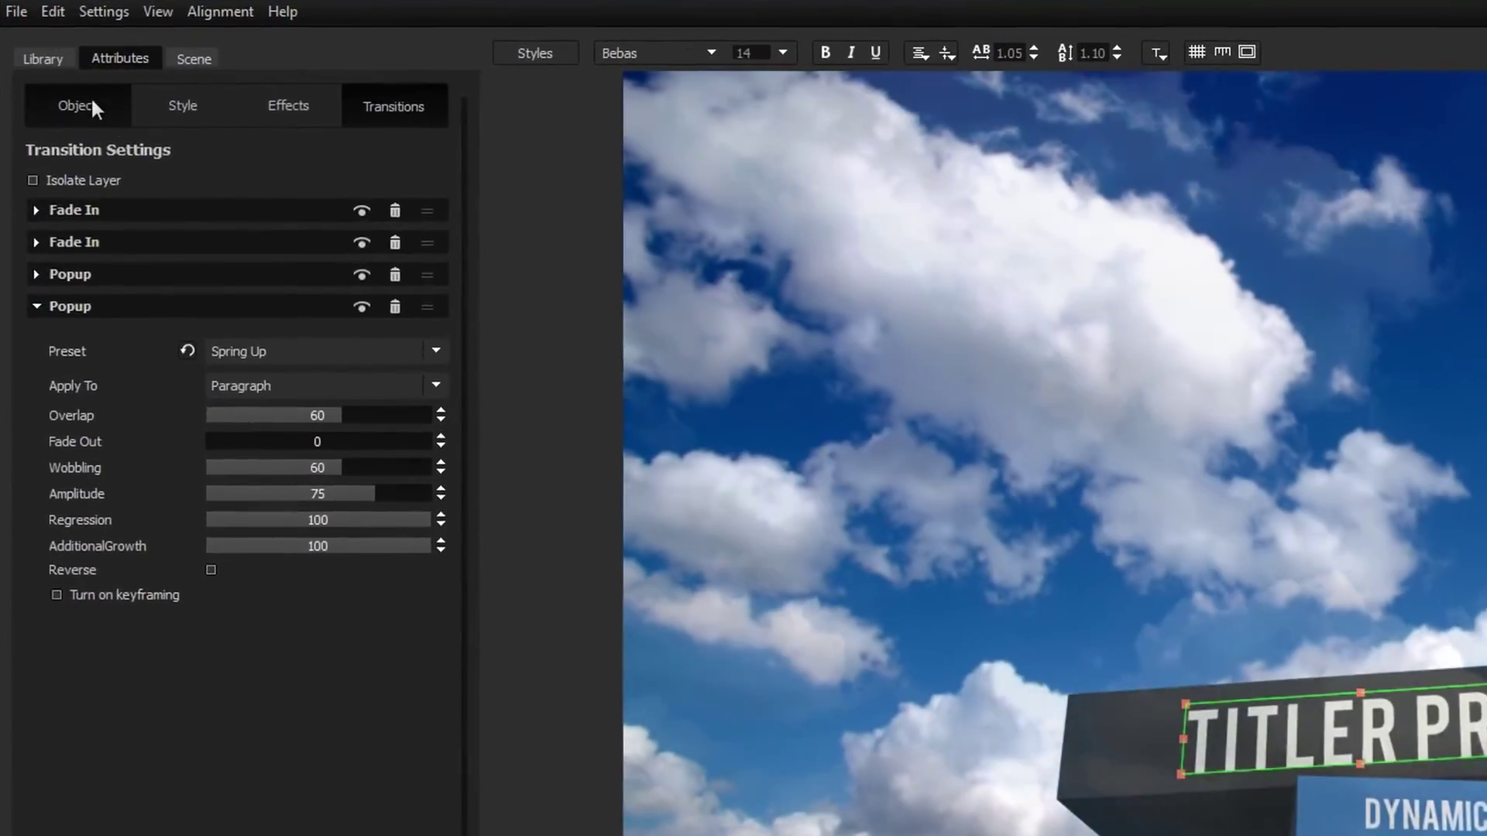
# Enable Object keyframing and enlarge the TITLER PRO text at this moment
pyautogui.click(81, 95)
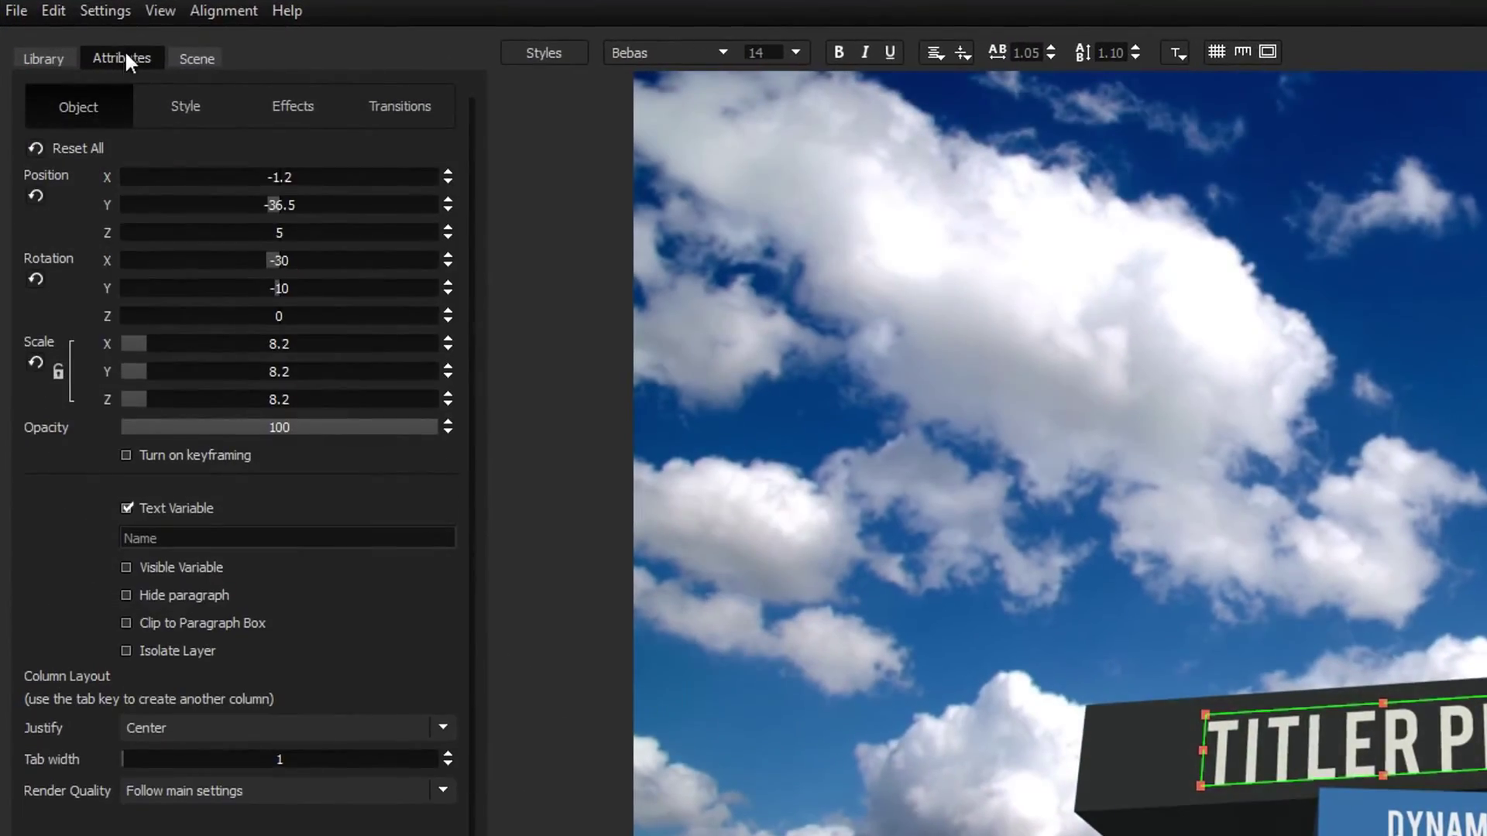
pyautogui.click(126, 455)
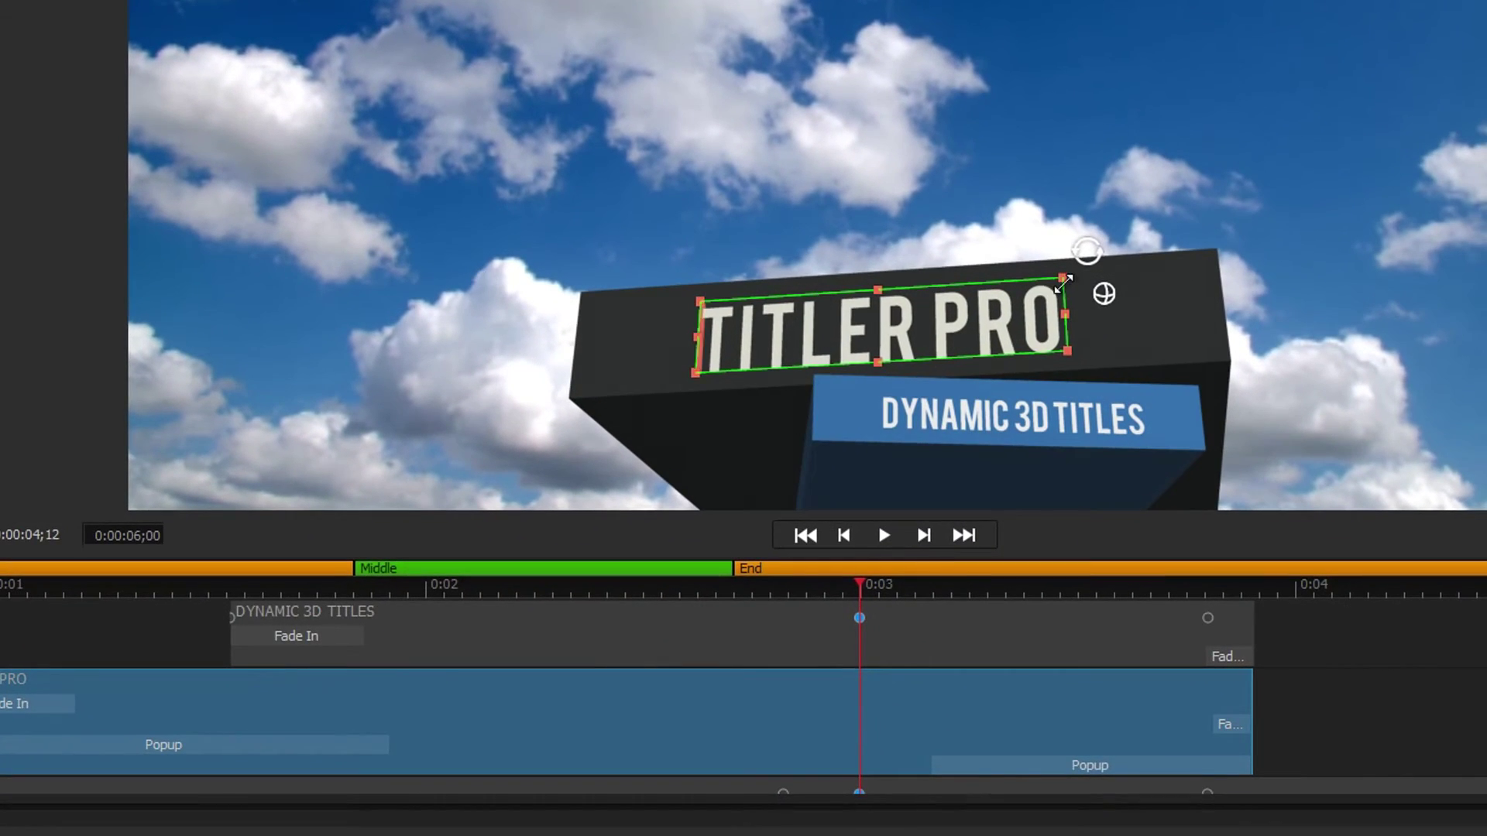
pyautogui.moveTo(1062, 283); pyautogui.dragTo(1085, 274)
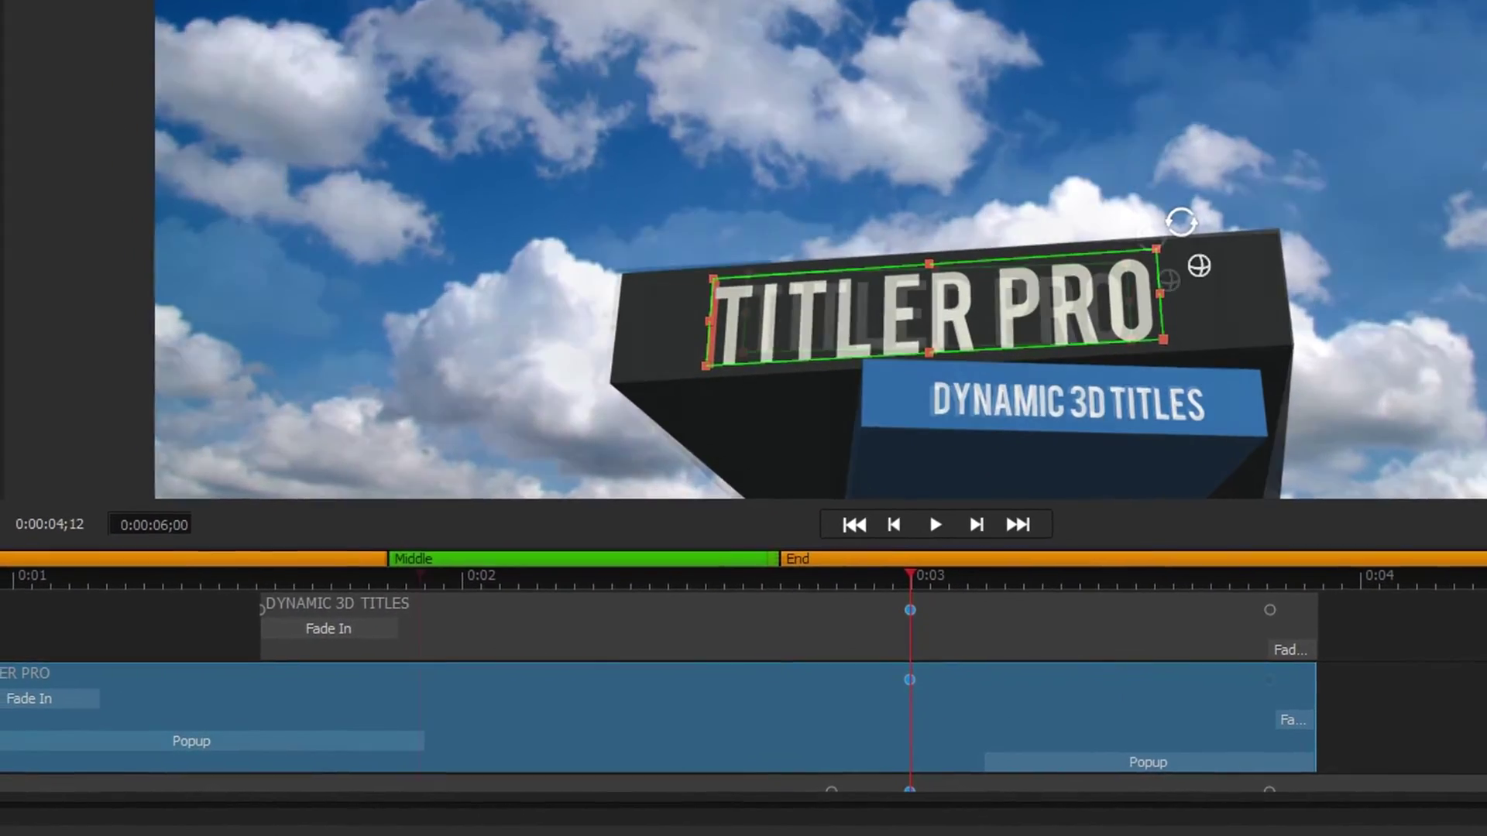
# Scrub through the first Popup animation and set the title duration to 10 seconds
pyautogui.click(411, 581)
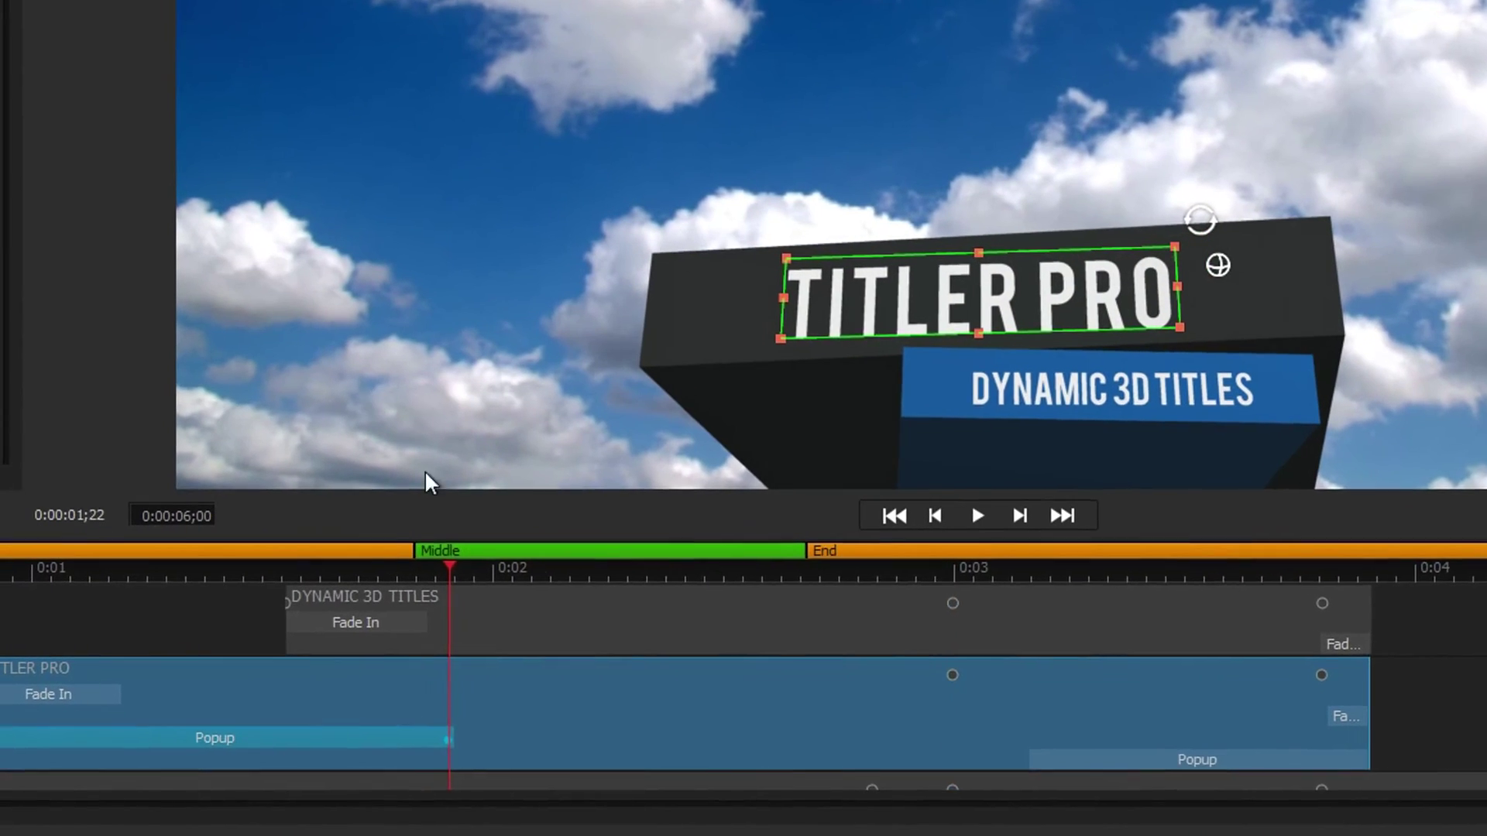
pyautogui.moveTo(468, 577); pyautogui.dragTo(521, 536)
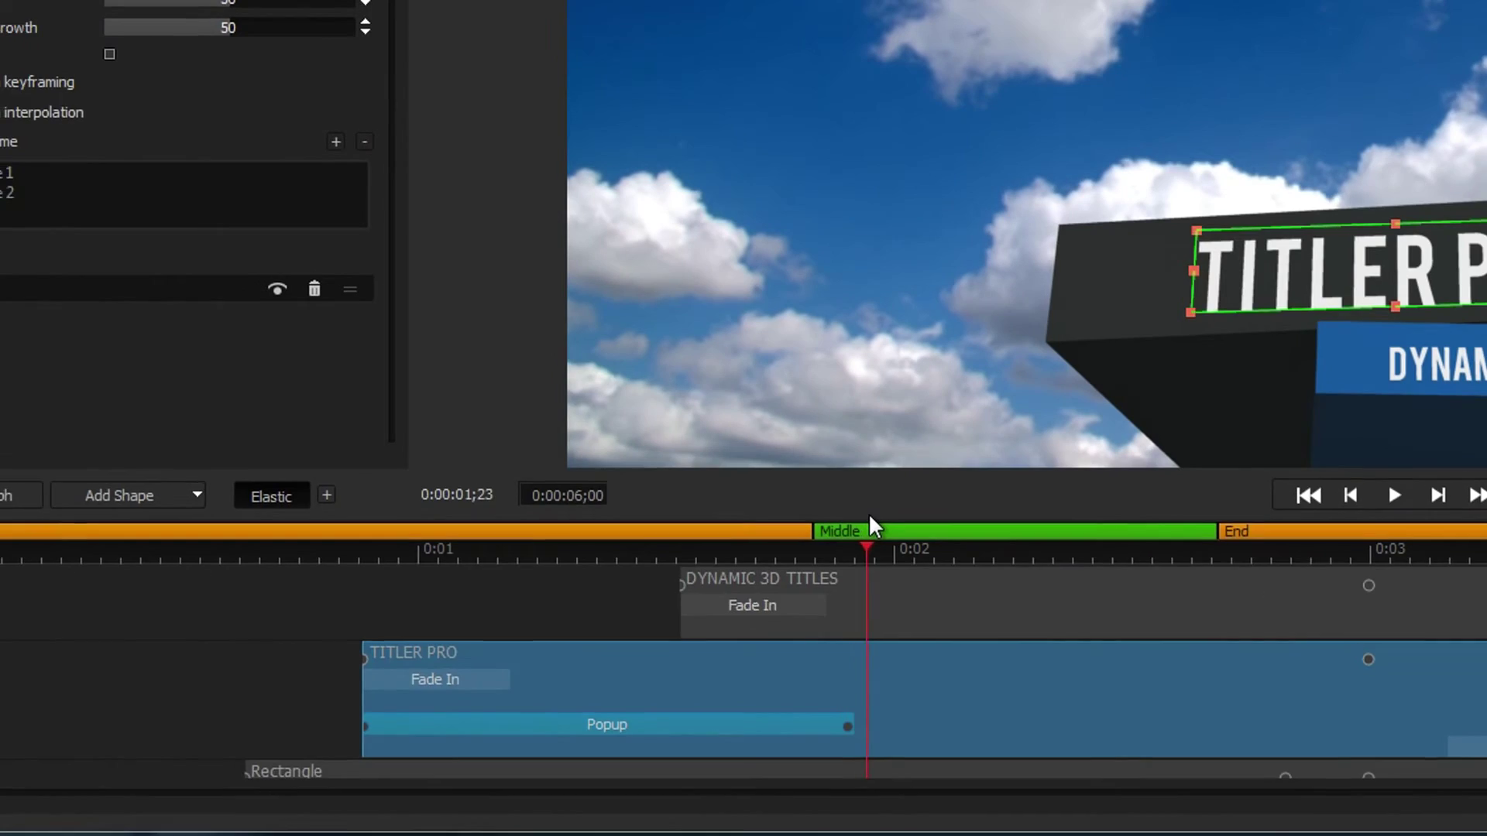
pyautogui.moveTo(867, 513); pyautogui.dragTo(898, 535)
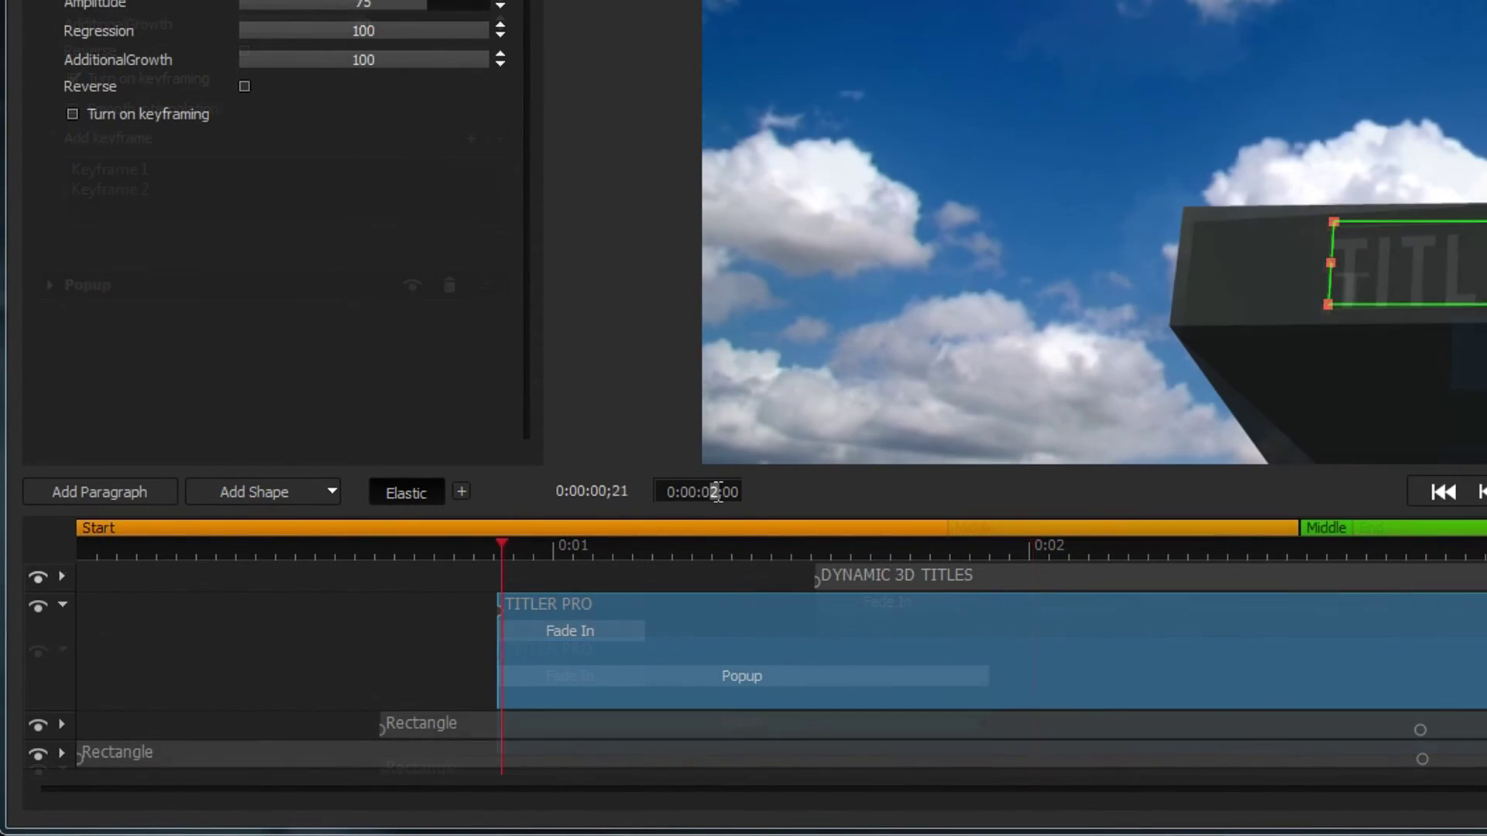
pyautogui.write('10')
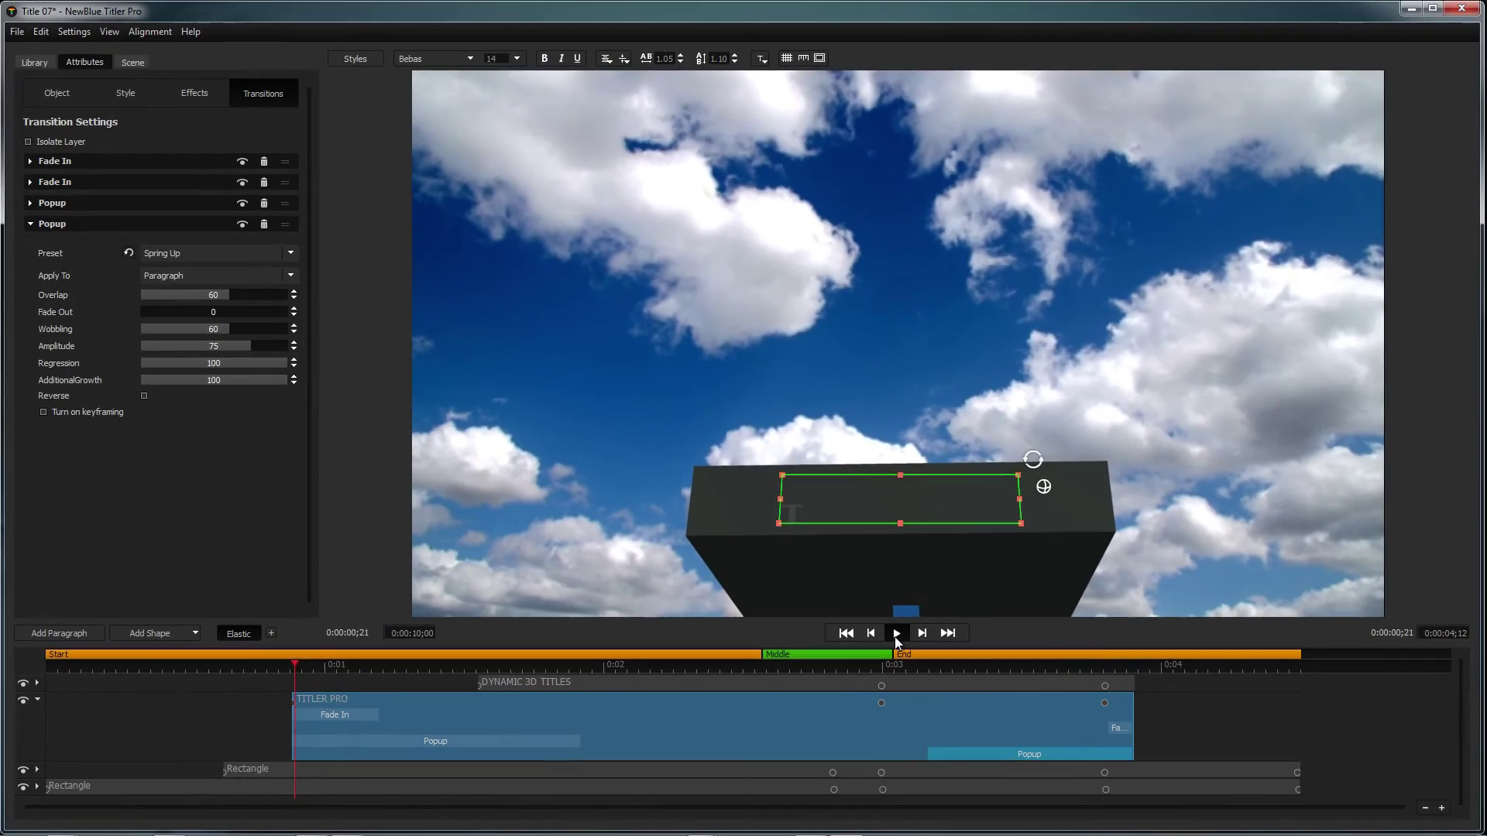
# Preview the lengthened title and add two more markers to the marker bar
pyautogui.click(896, 633)
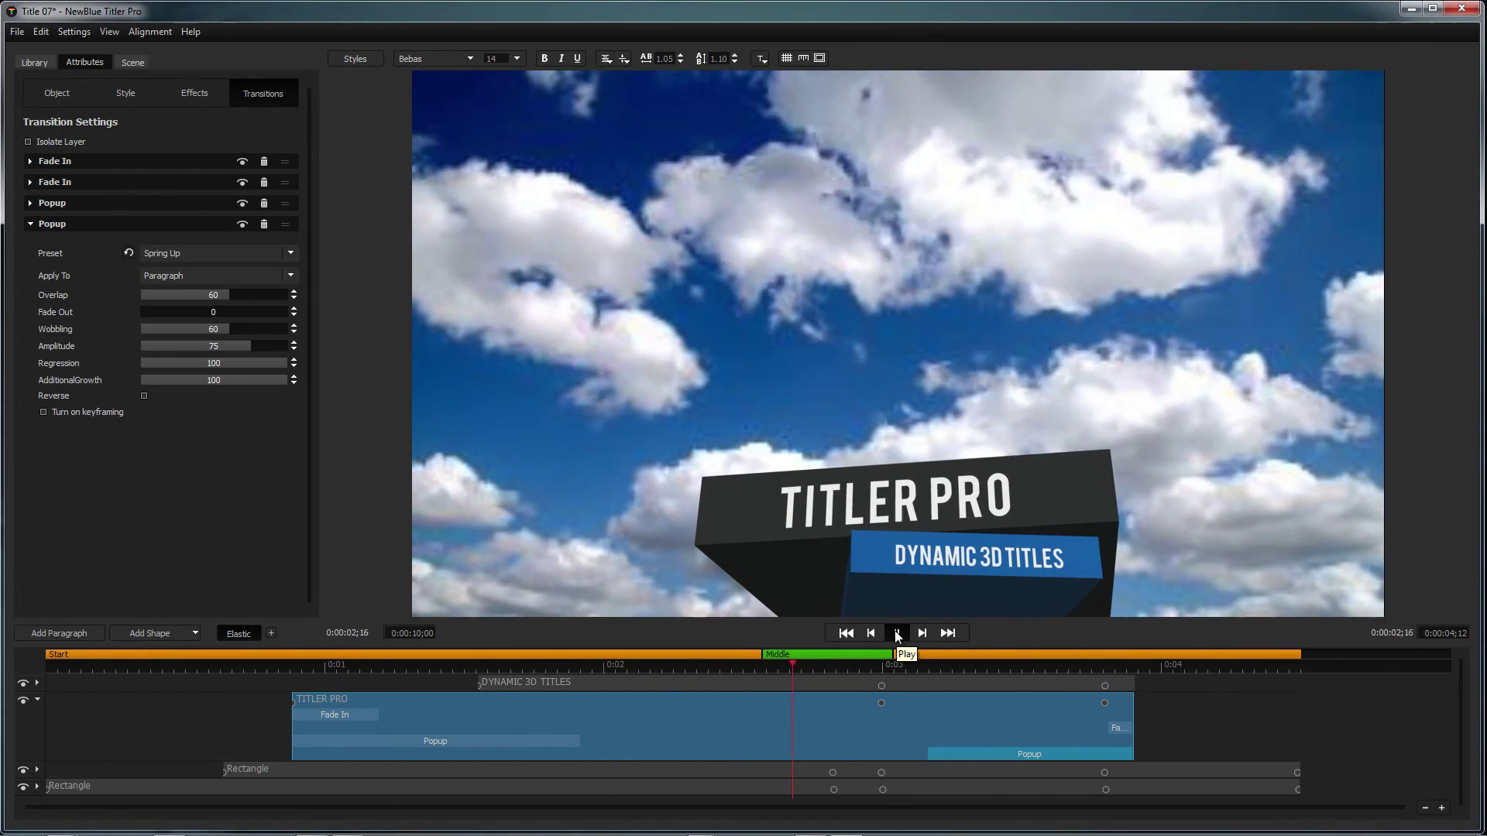
pyautogui.click(896, 633)
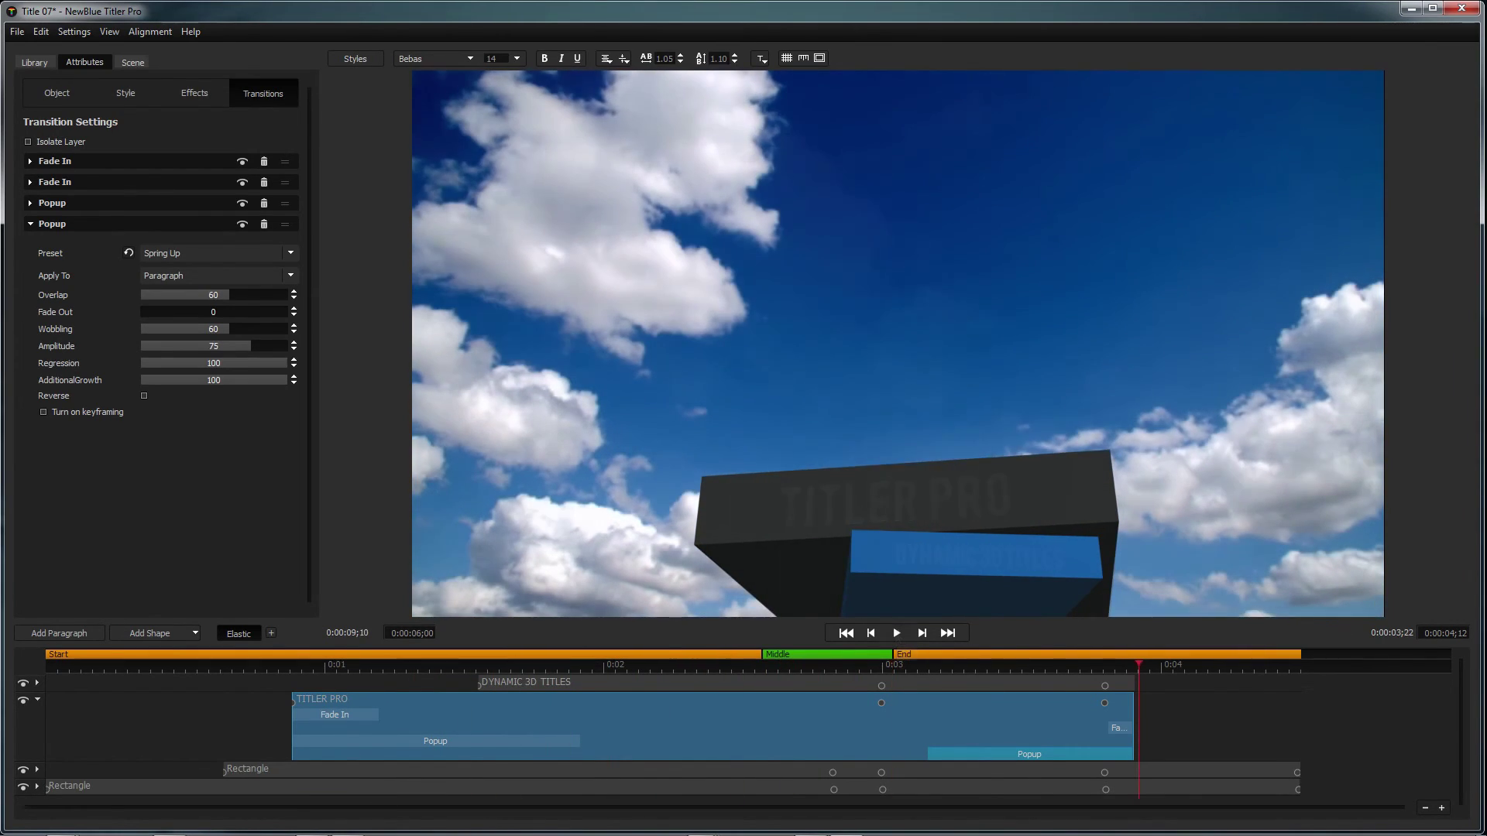
pyautogui.click(271, 633)
# Move the Middle, End, Marker 3 and Marker 4 boundaries earlier on the marker bar
pyautogui.moveTo(555, 656); pyautogui.dragTo(556, 655)
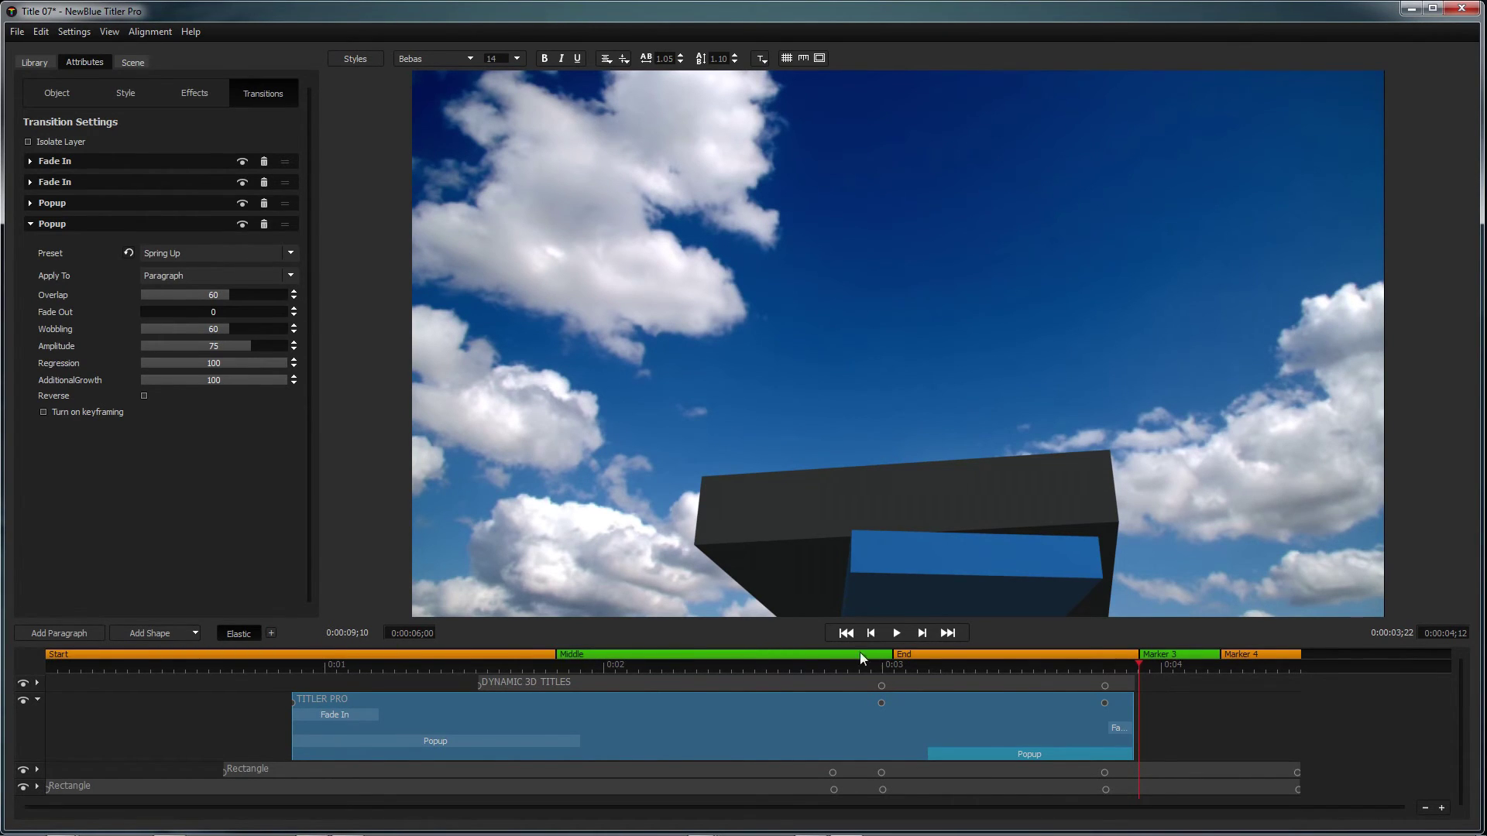
pyautogui.moveTo(880, 653); pyautogui.dragTo(794, 652)
pyautogui.moveTo(1140, 654); pyautogui.dragTo(1038, 654)
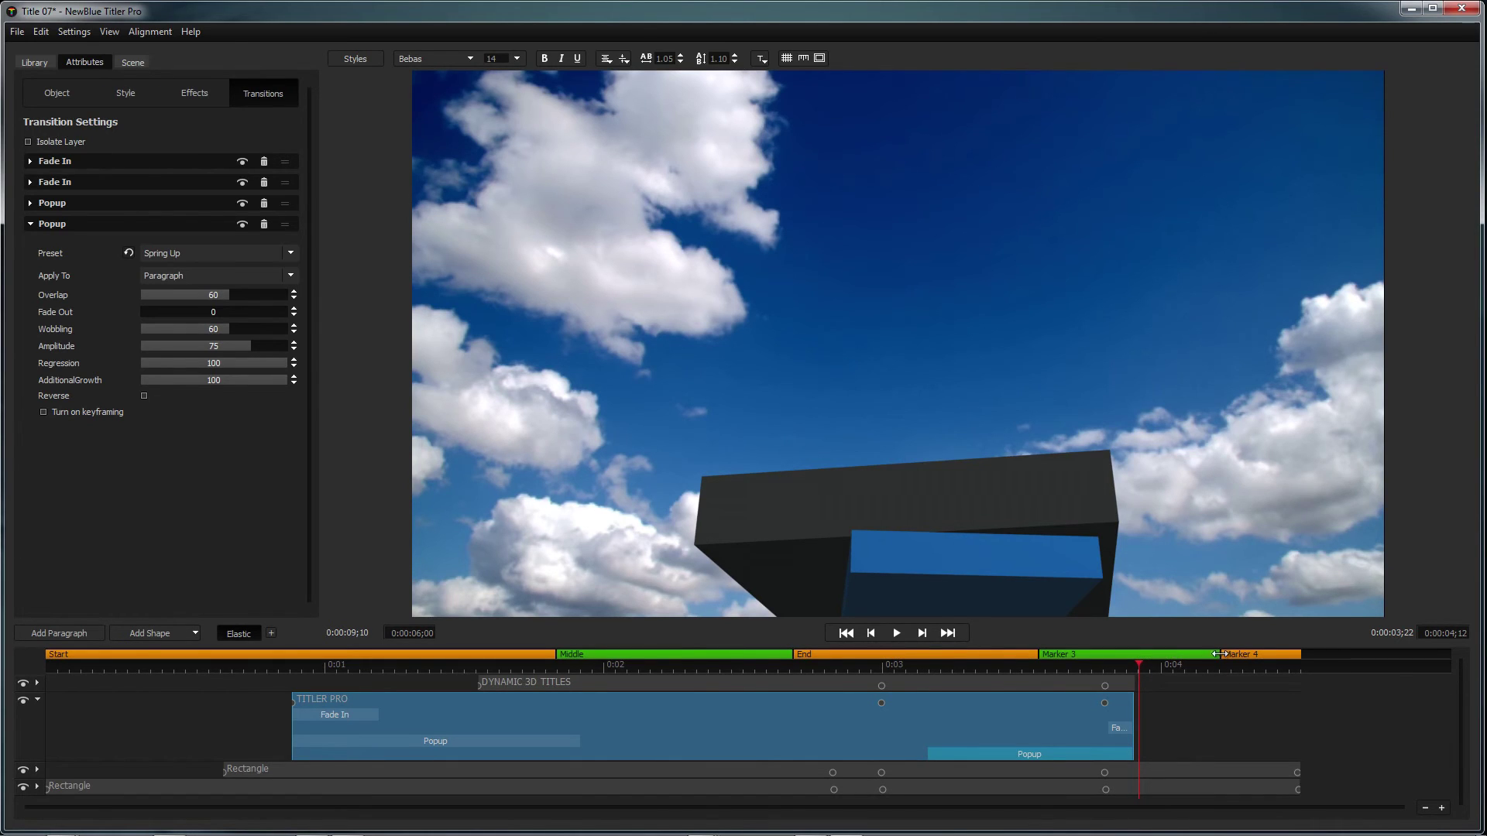
pyautogui.moveTo(1186, 654); pyautogui.dragTo(1133, 654)
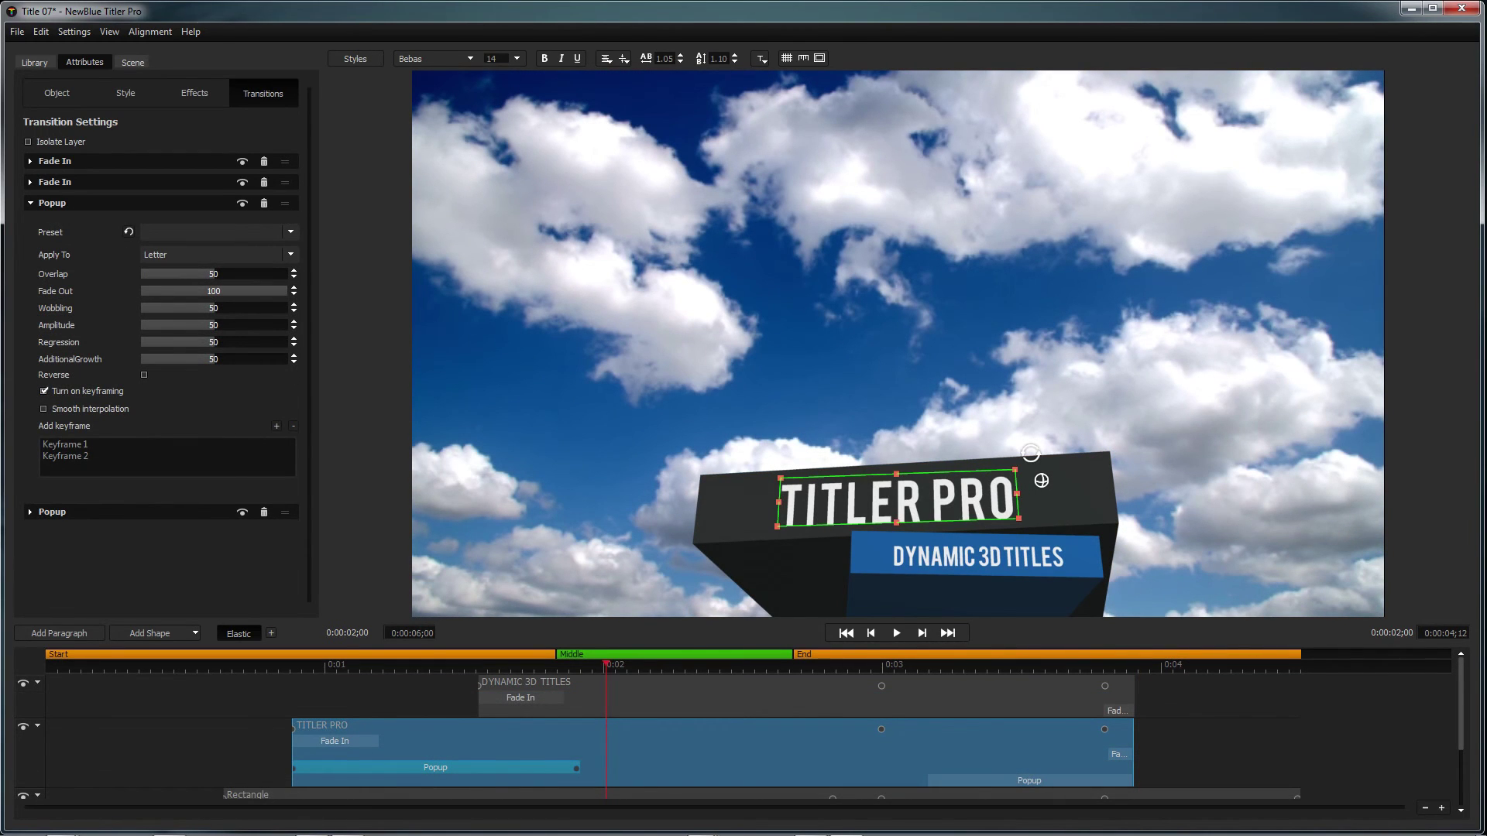
pyautogui.click(132, 64)
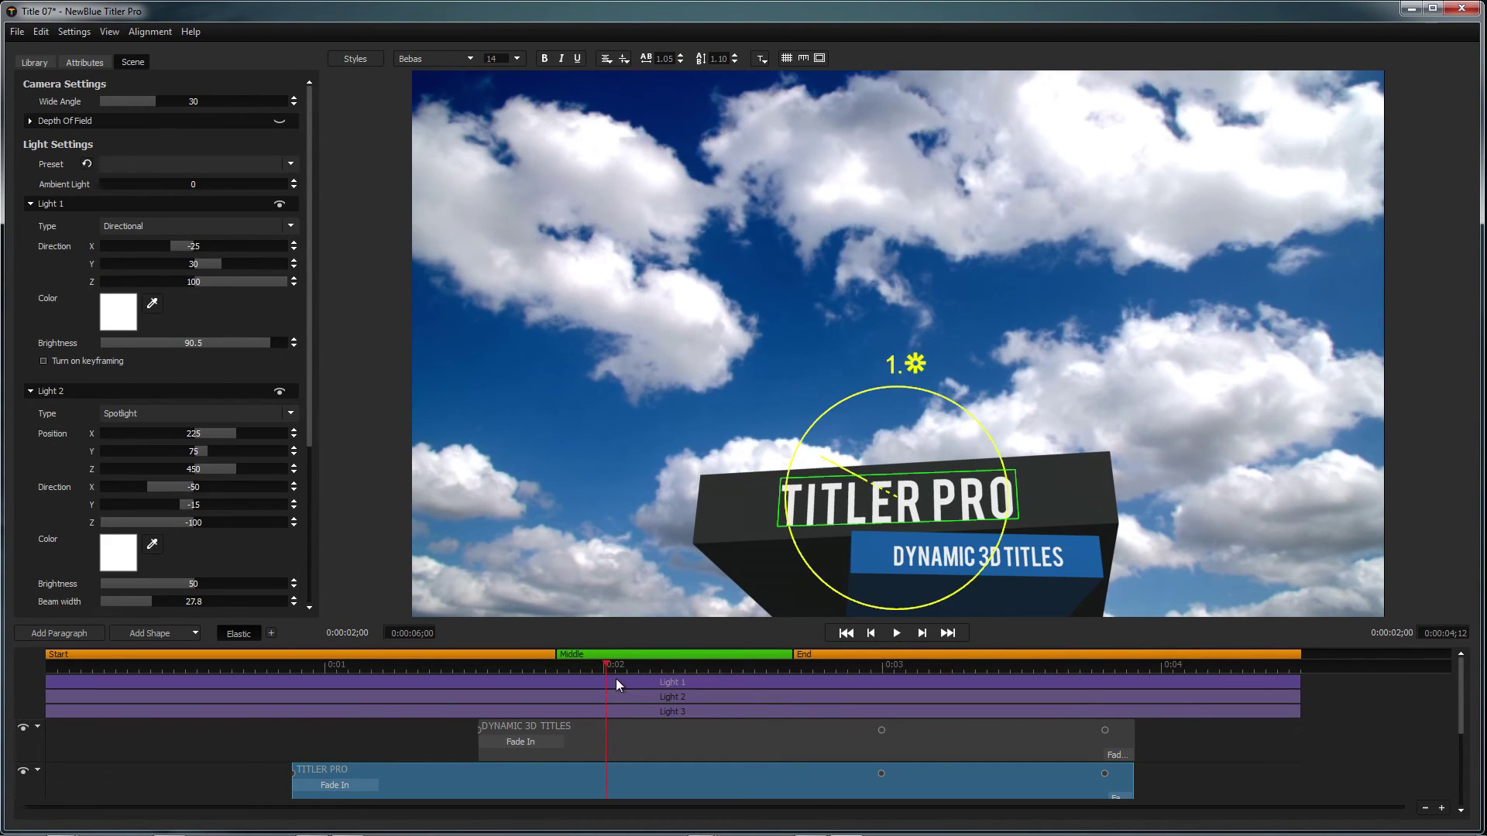
# Keyframe Light 1 and swing its direction at a second keyframe
pyautogui.click(44, 361)
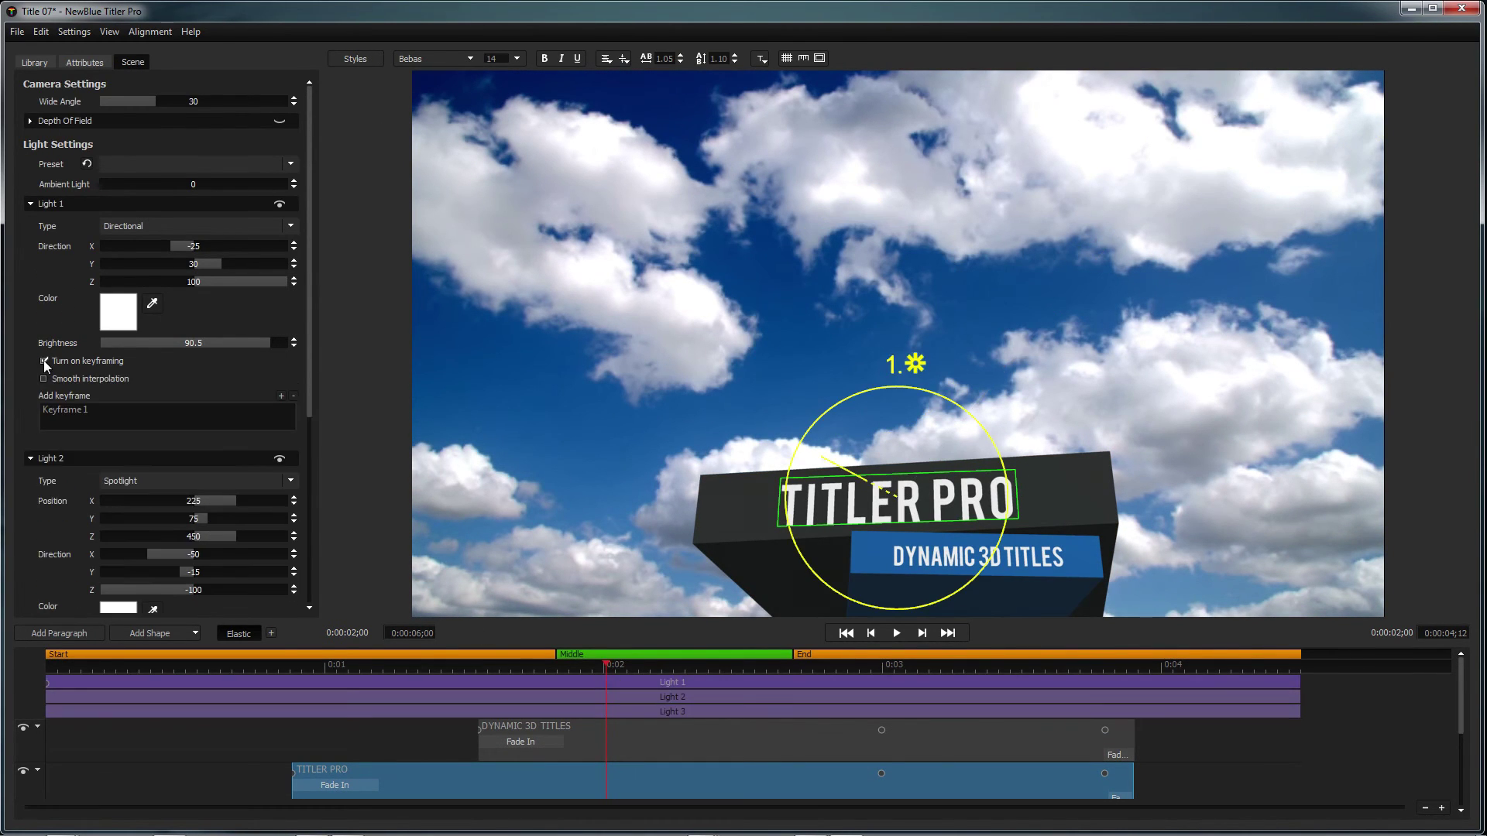
pyautogui.click(281, 395)
pyautogui.moveTo(836, 465)
pyautogui.mouseDown()
pyautogui.moveTo(825, 446)
pyautogui.moveTo(839, 422)
pyautogui.moveTo(879, 472)
pyautogui.mouseUp()
pyautogui.moveTo(606, 666)
pyautogui.mouseDown()
pyautogui.moveTo(132, 700)
pyautogui.moveTo(451, 623)
pyautogui.moveTo(603, 634)
pyautogui.moveTo(605, 666)
pyautogui.mouseUp()
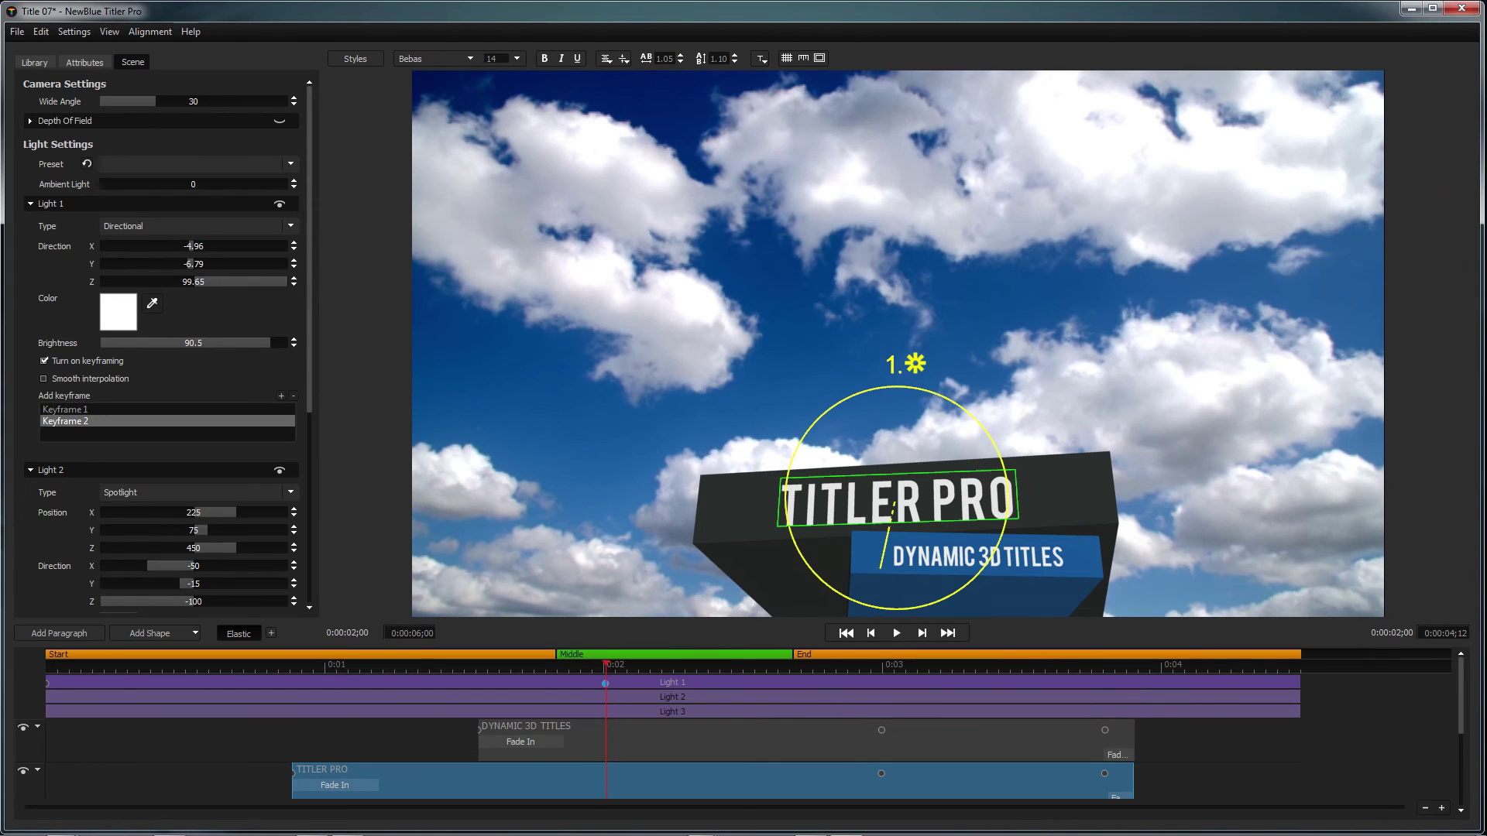
# Apply the edits to the template and play the composition in After Effects
pyautogui.click(1461, 8)
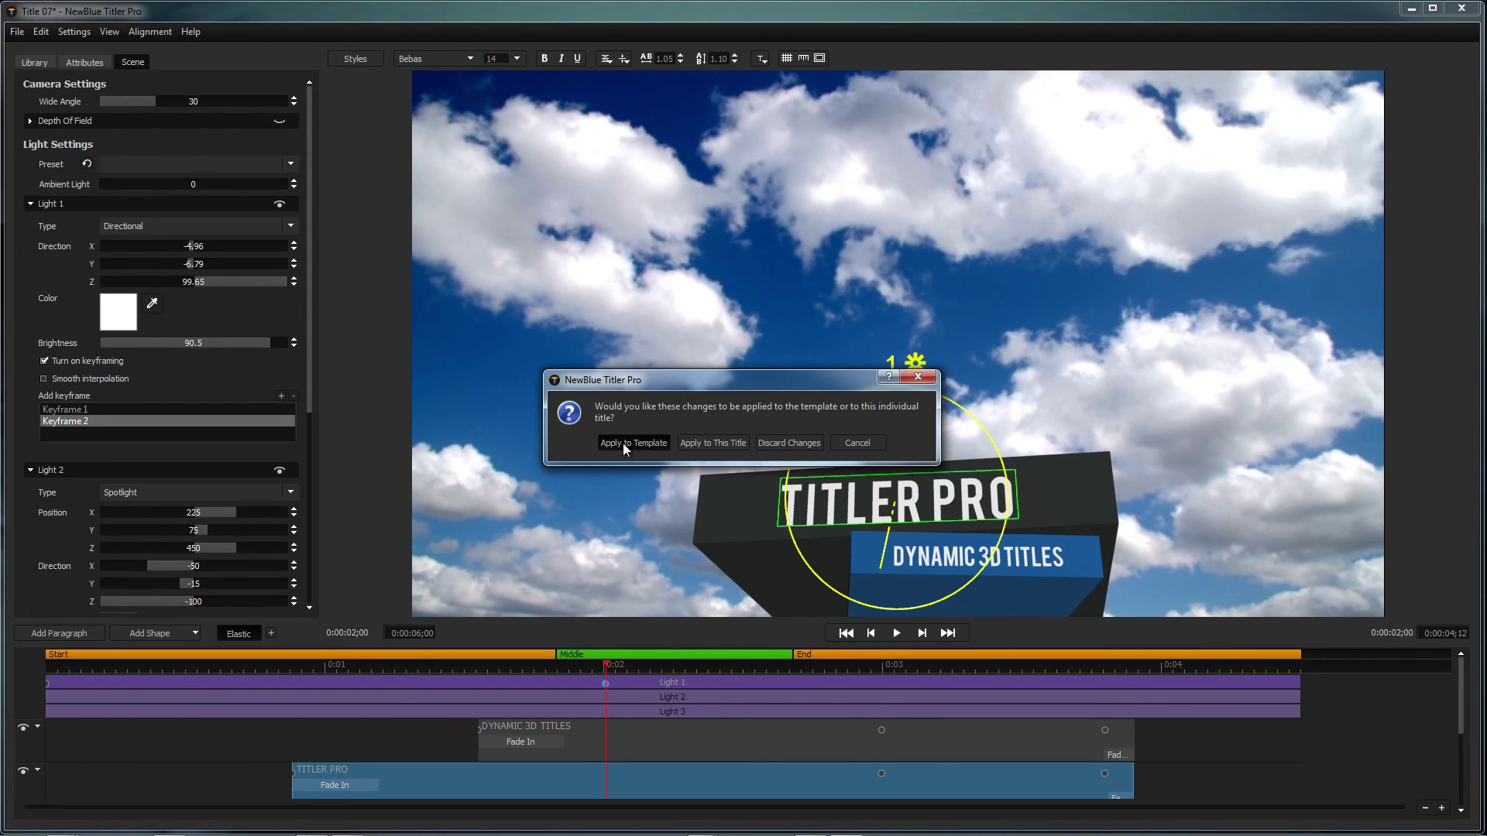
pyautogui.click(632, 443)
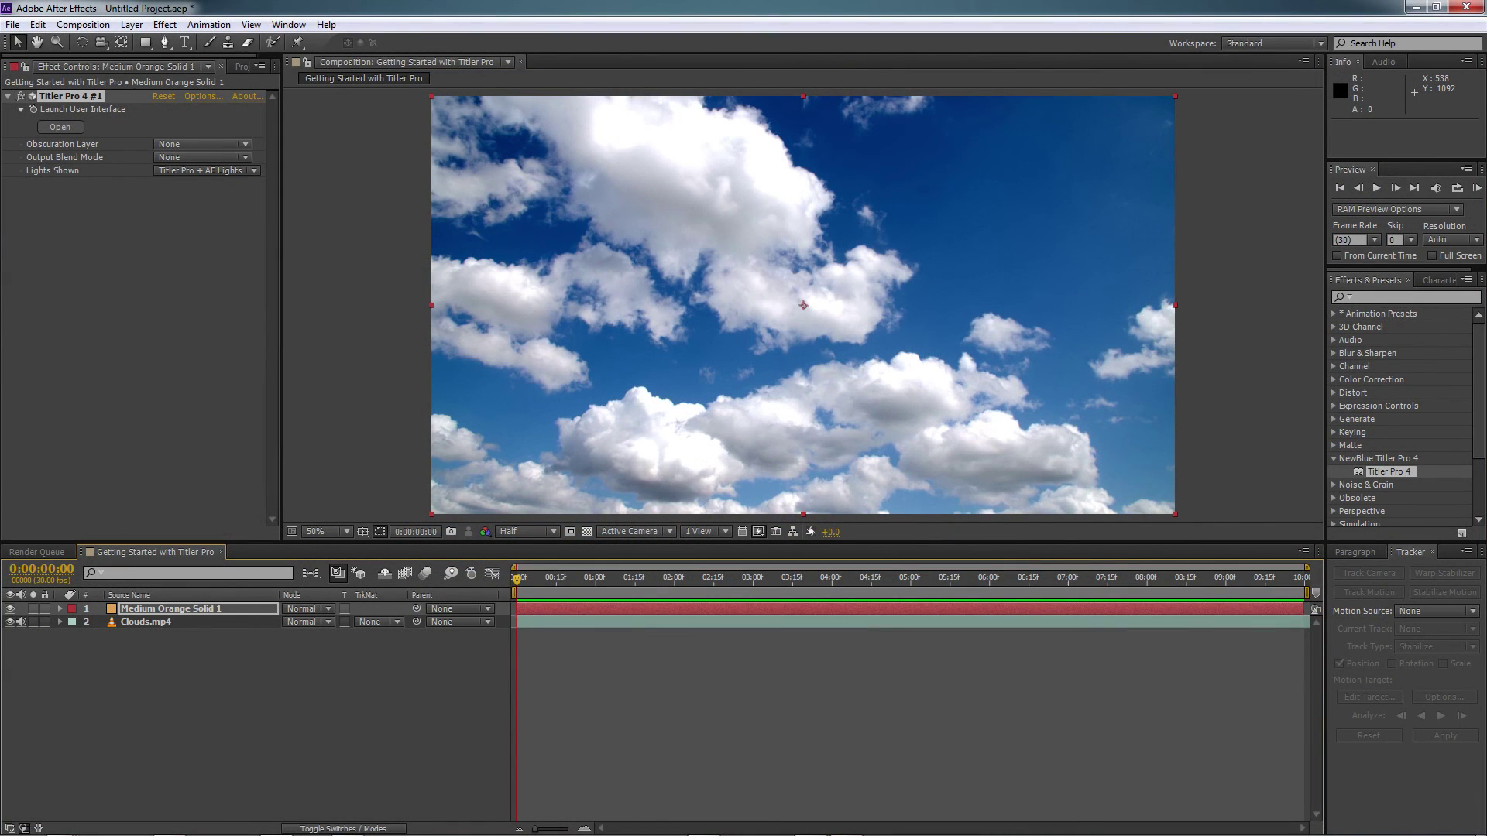
pyautogui.press('space')
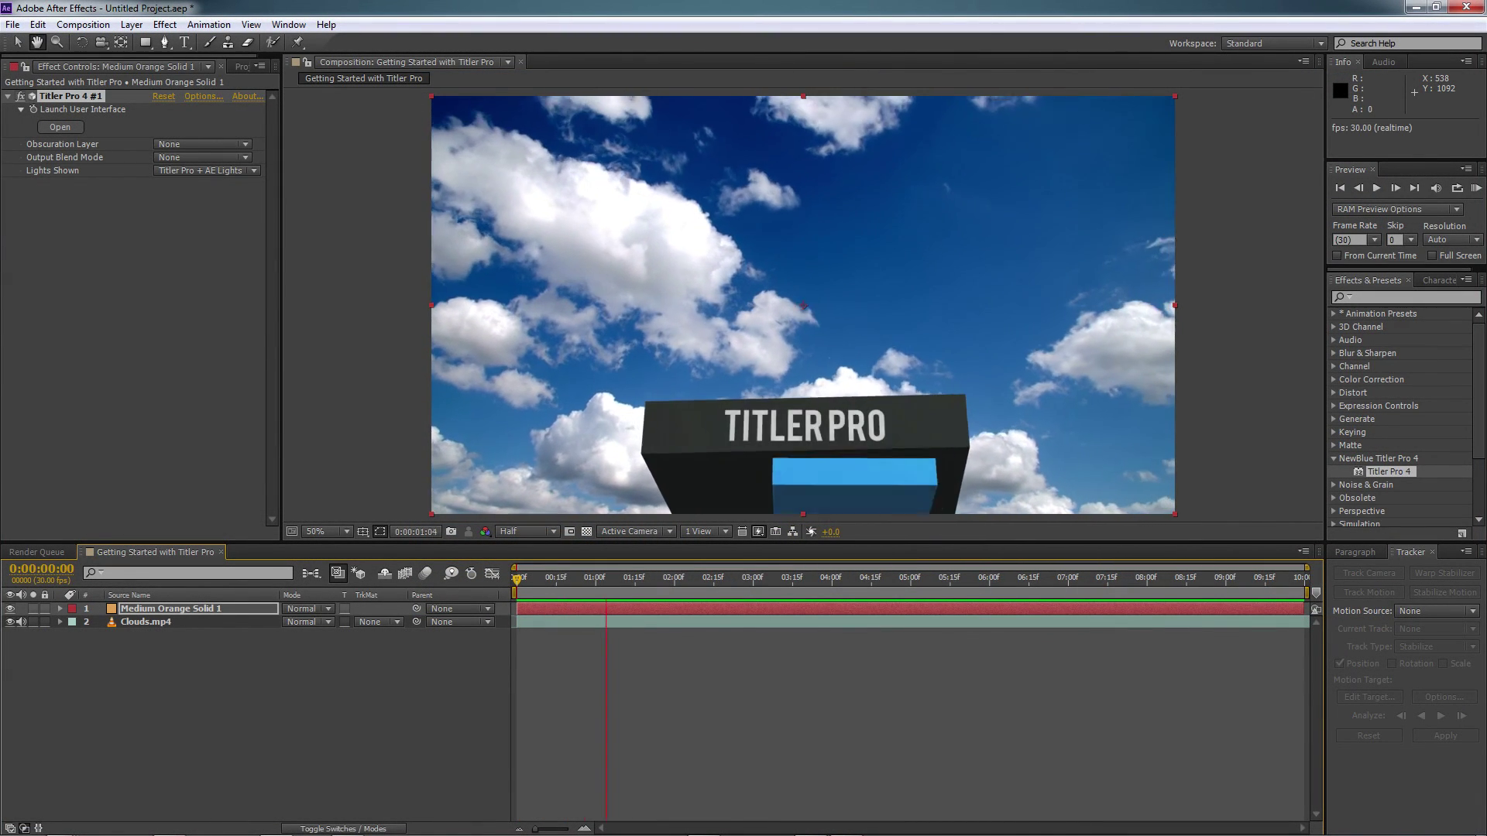